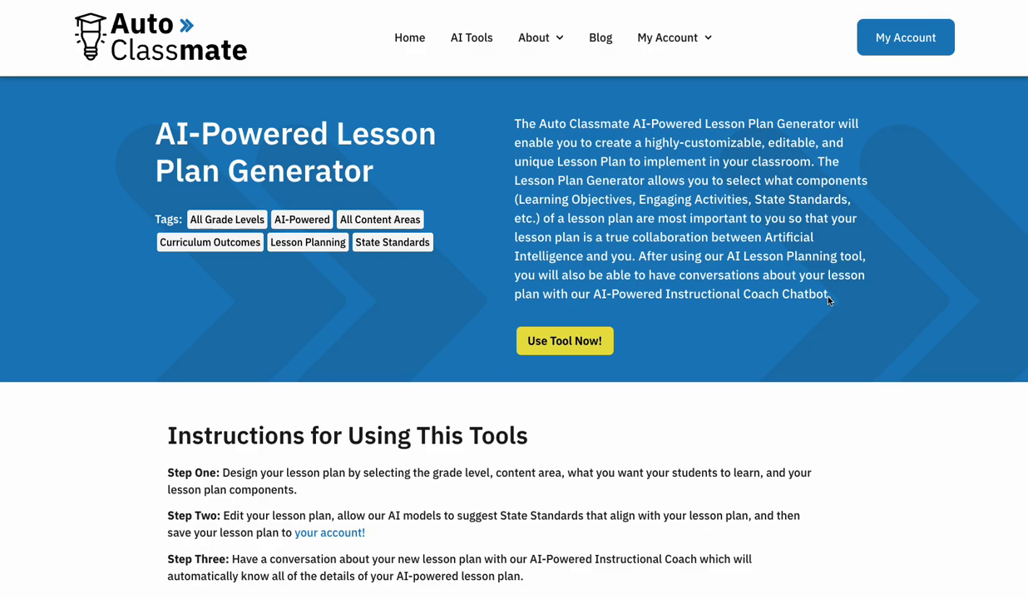
Keep ELA as the content area and 8th Grade as the grade level
left_click(606, 296)
left_click(651, 297)
scroll(838, 301, "down", 3)
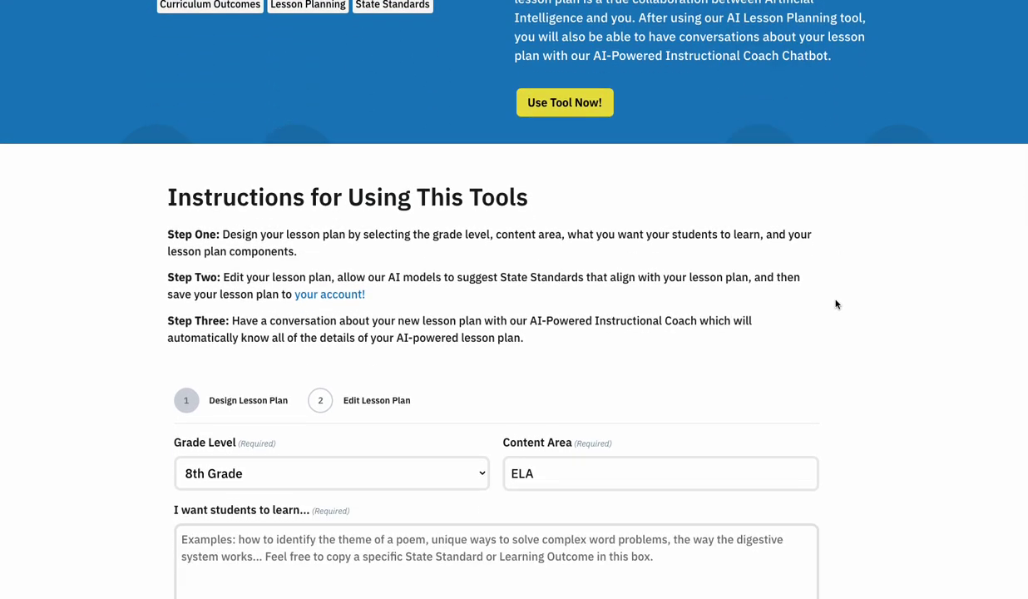
scroll(828, 302, "down", 2)
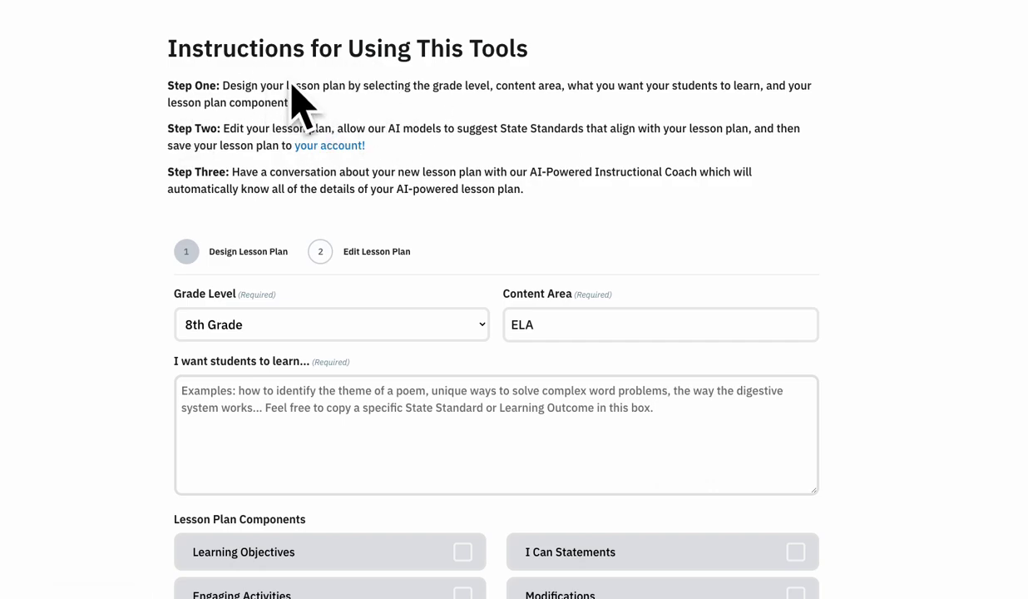
scroll(460, 153, "down", 1)
scroll(460, 158, "down", 1)
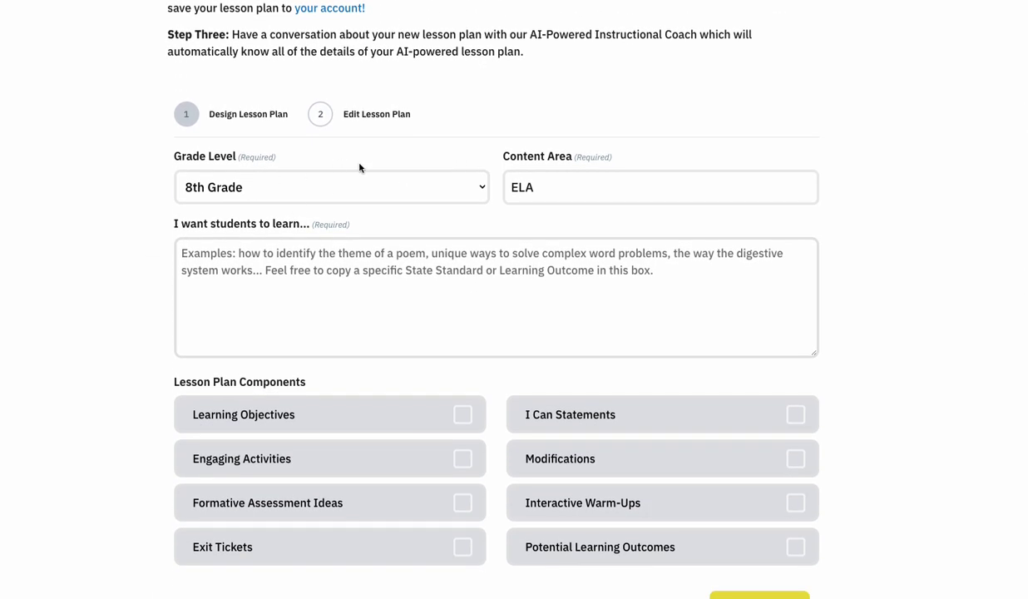
scroll(353, 166, "down", 1)
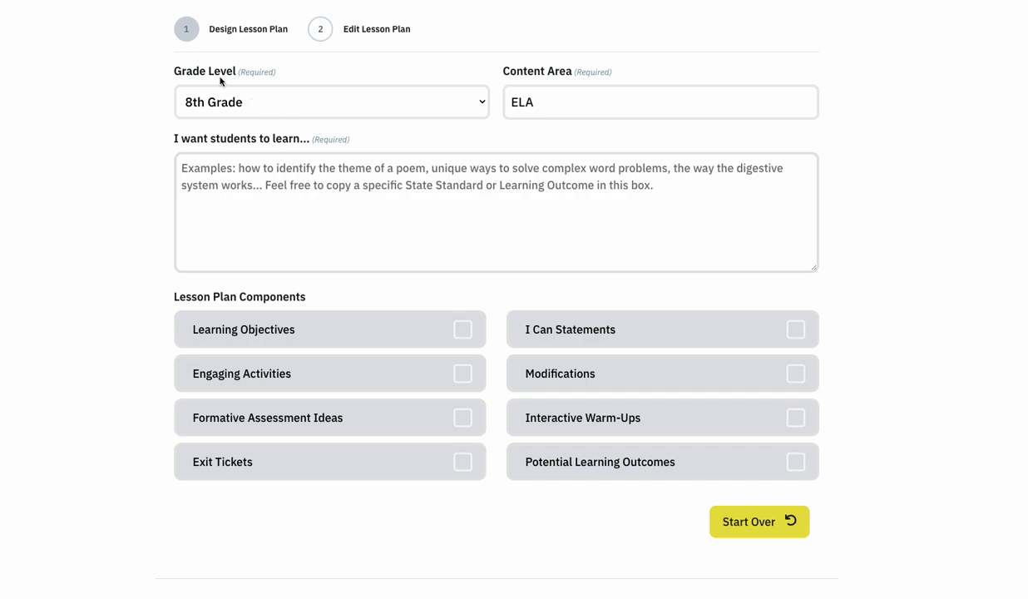
left_click(547, 110)
left_click(463, 103)
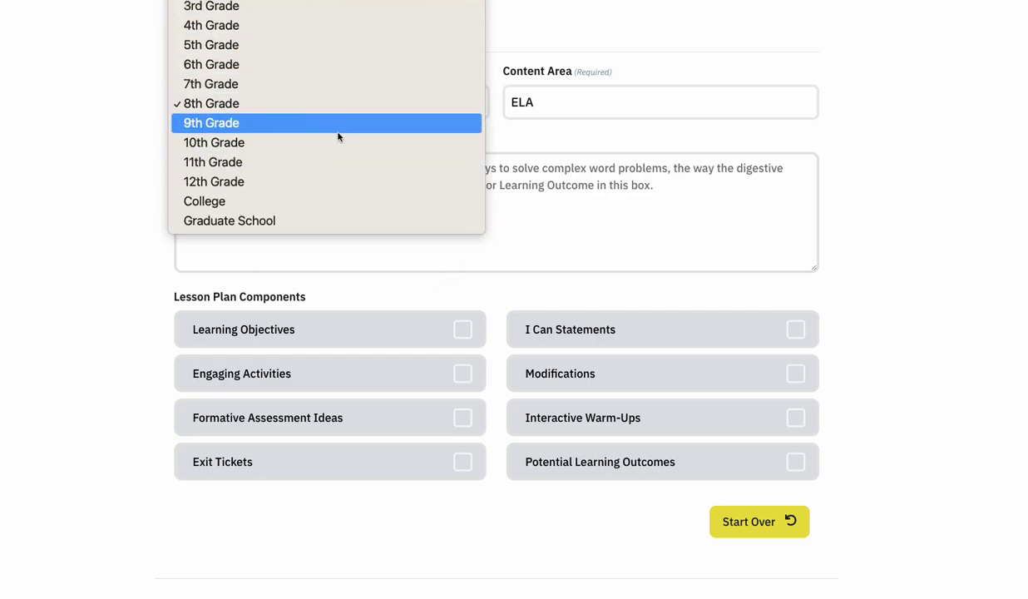
left_click(132, 156)
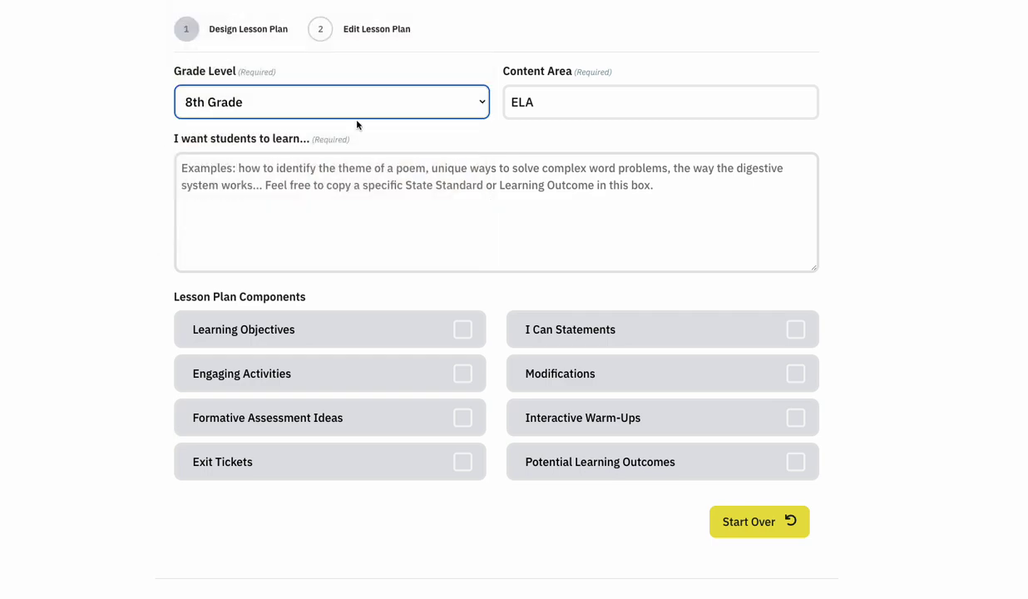
Enter the learning goal 'how to identify figurative language within a poem'
left_click(508, 173)
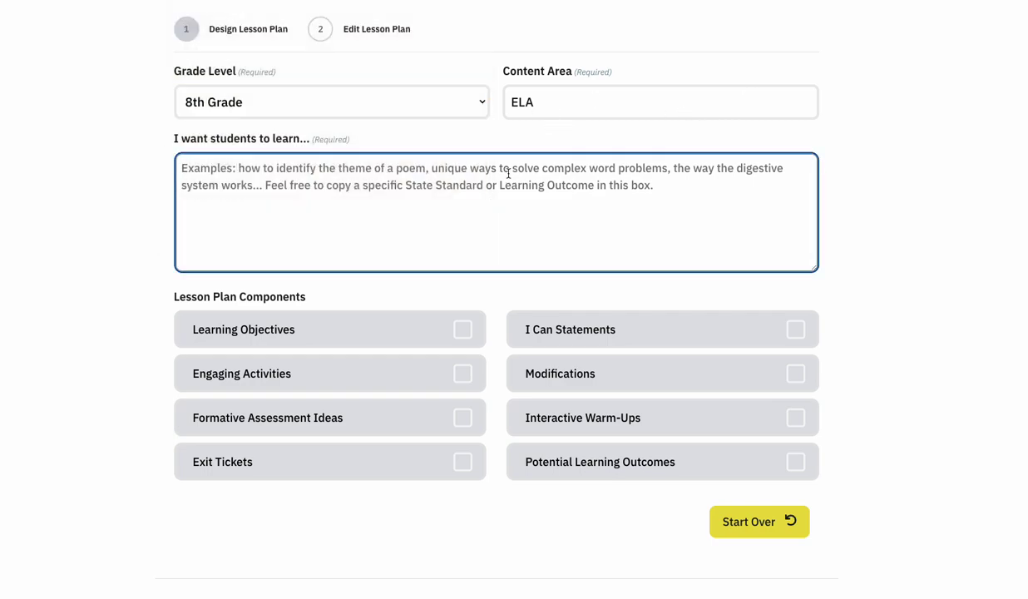
type("how to")
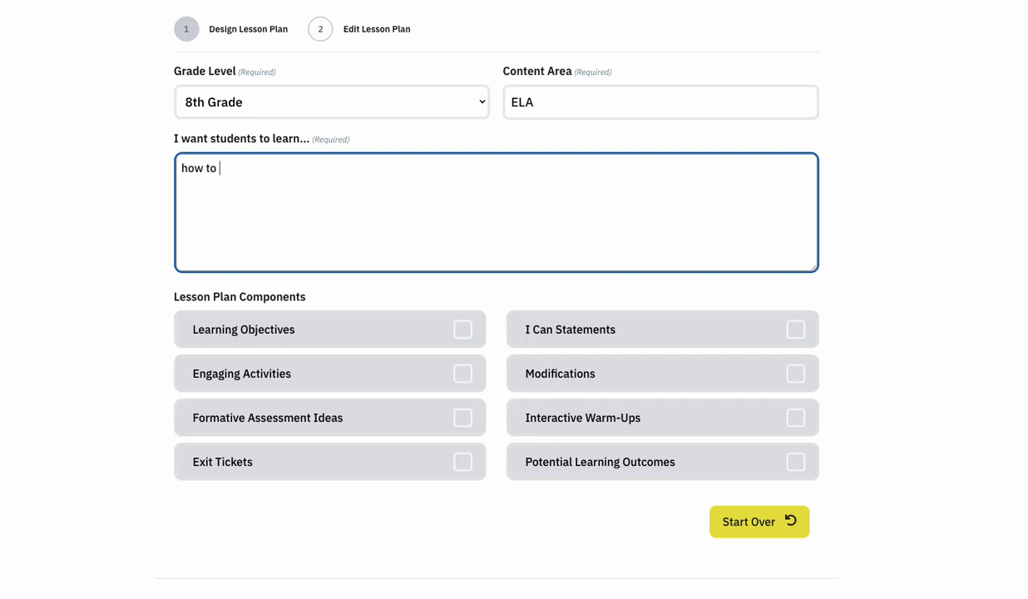
type("identify figurative language within a poem")
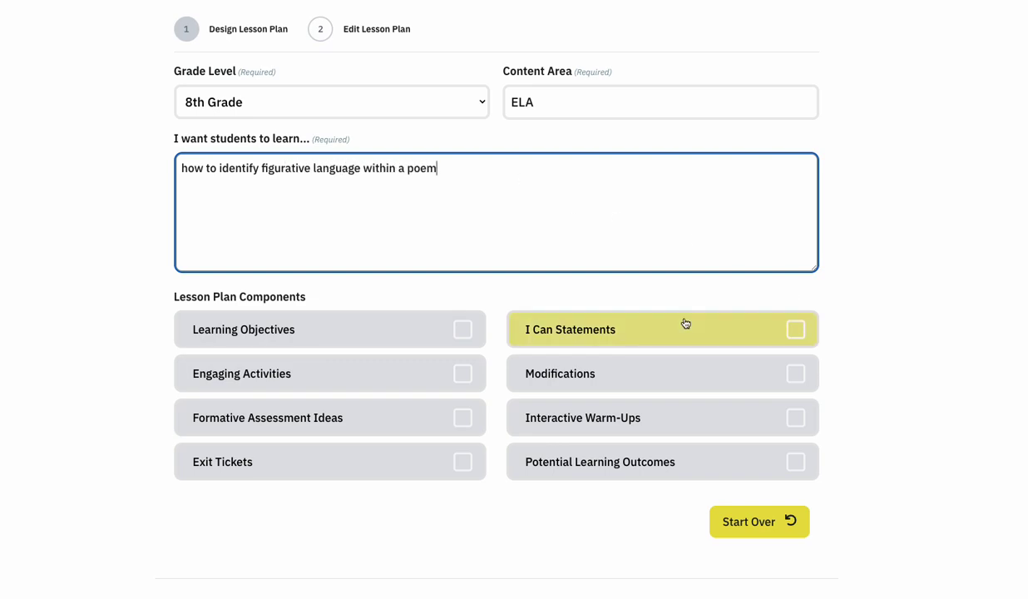
Include I Can Statements, Interactive Warm-Ups, Formative Assessment Ideas and Engaging Activities, then generate the plan
left_click(686, 324)
scroll(657, 322, "down", 1)
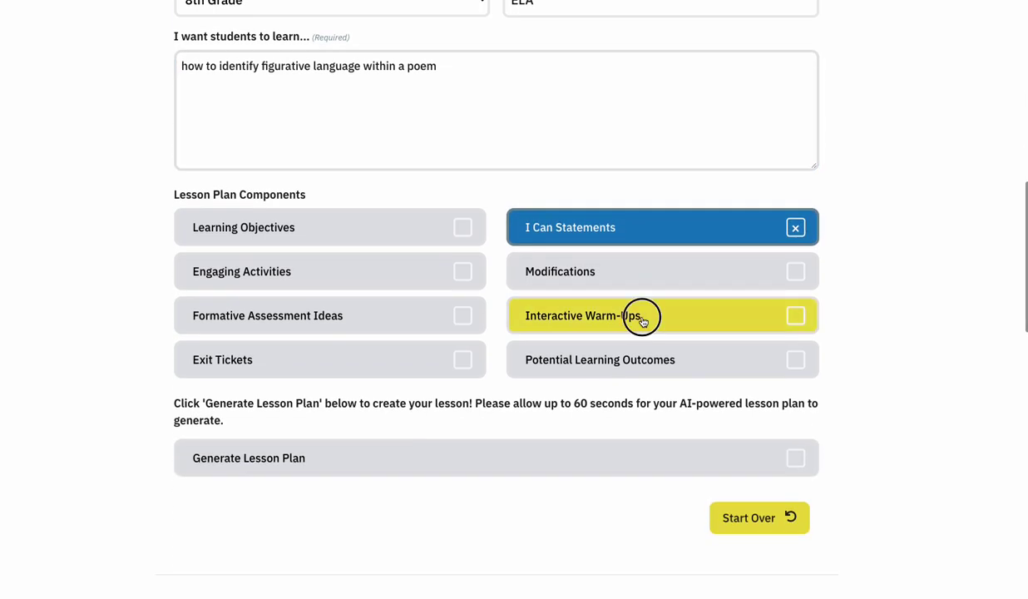
left_click(642, 320)
left_click(401, 324)
left_click(400, 286)
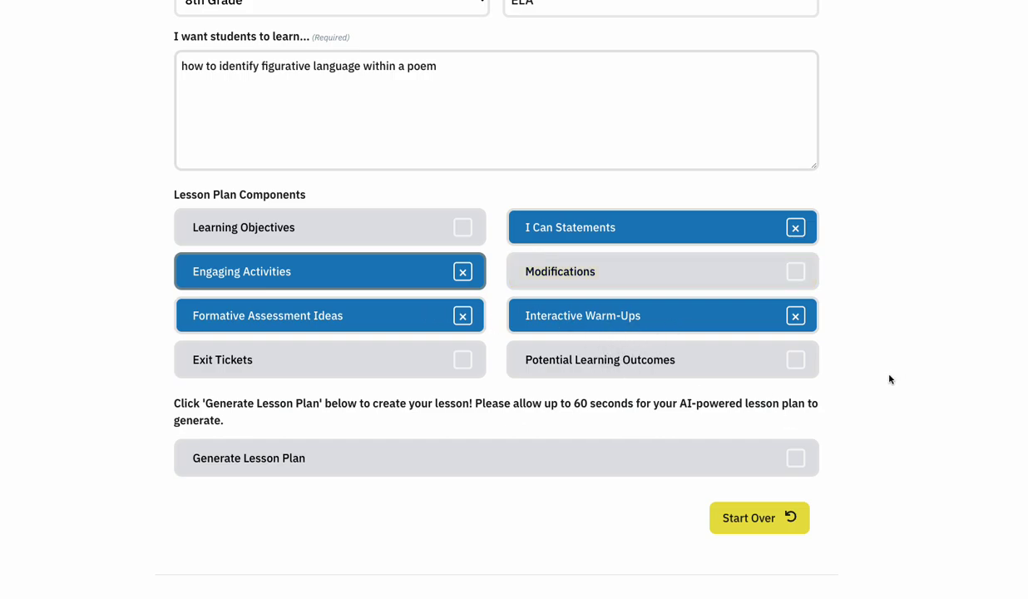
scroll(889, 379, "down", 1)
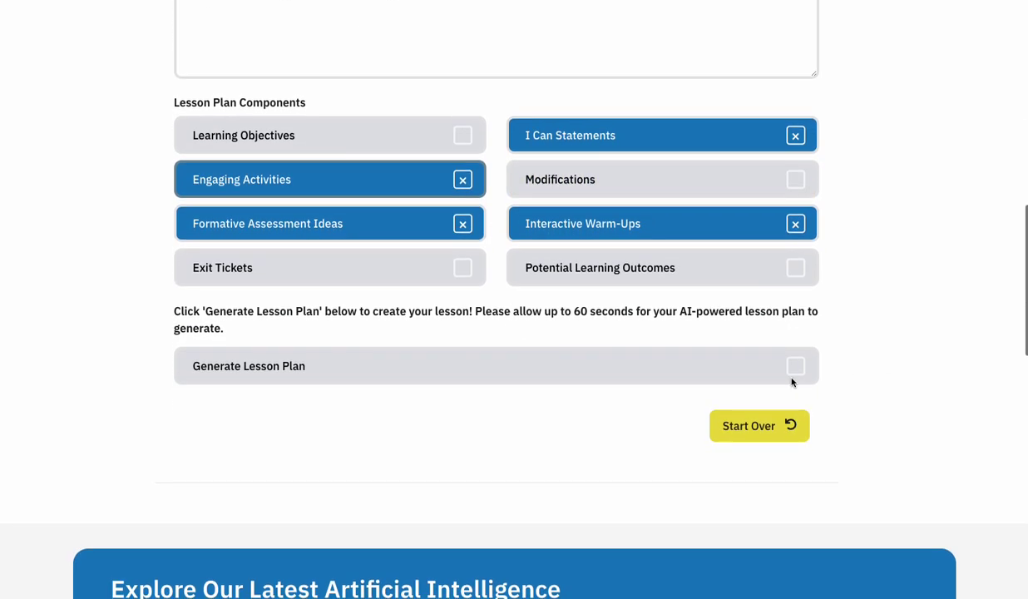
left_click(593, 383)
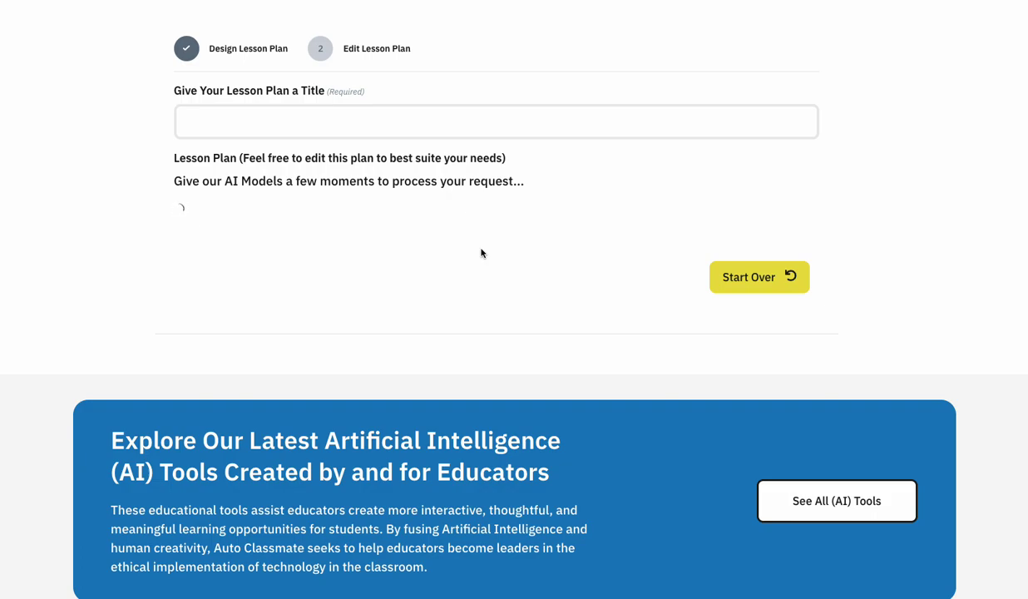
Title the lesson plan 'How to Identify Figurative Language in a Poem'
left_click(286, 124)
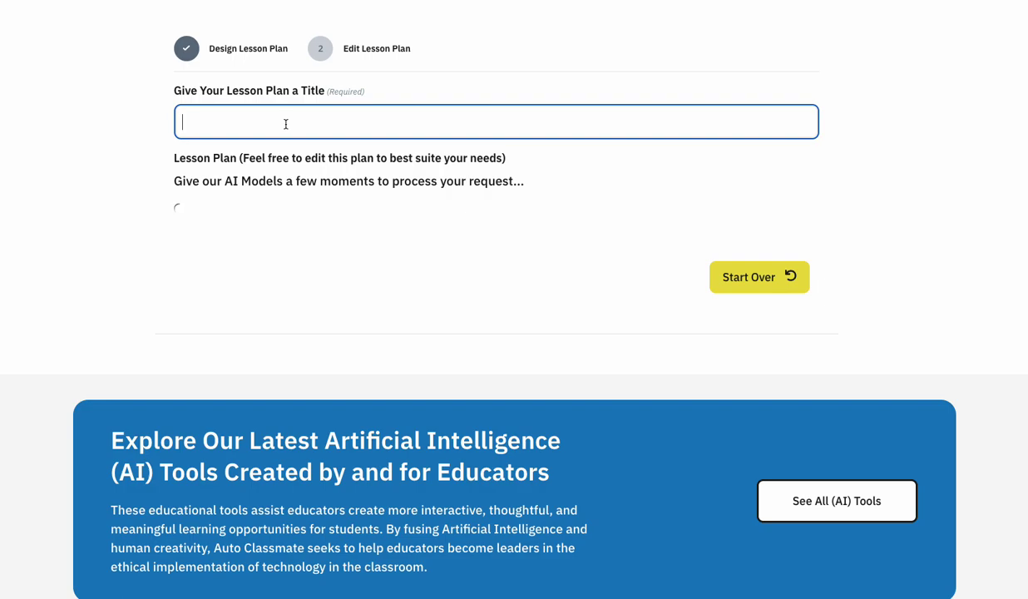
type("How to Identify Figur")
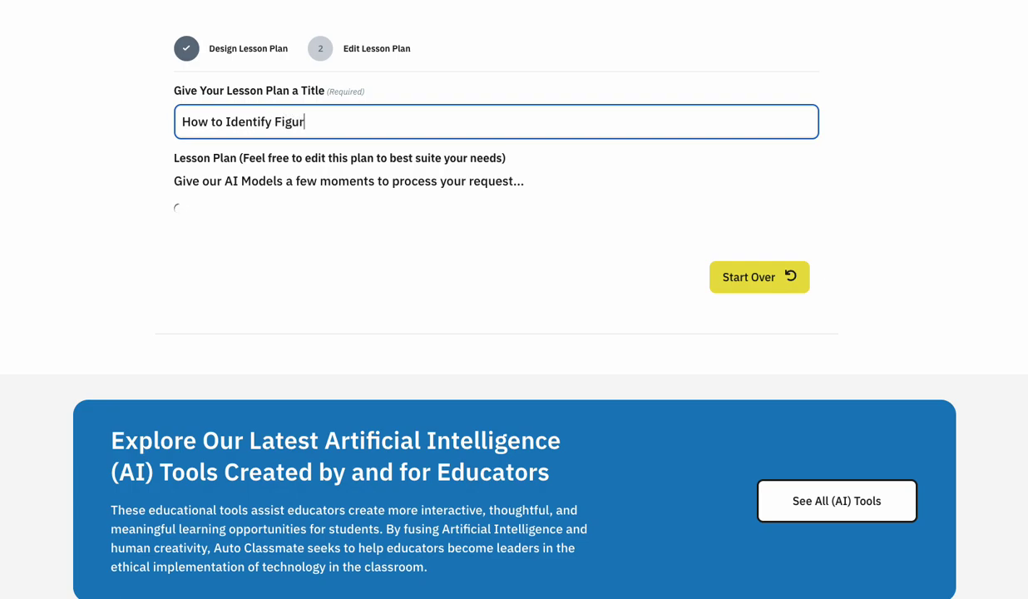
type("ative Language")
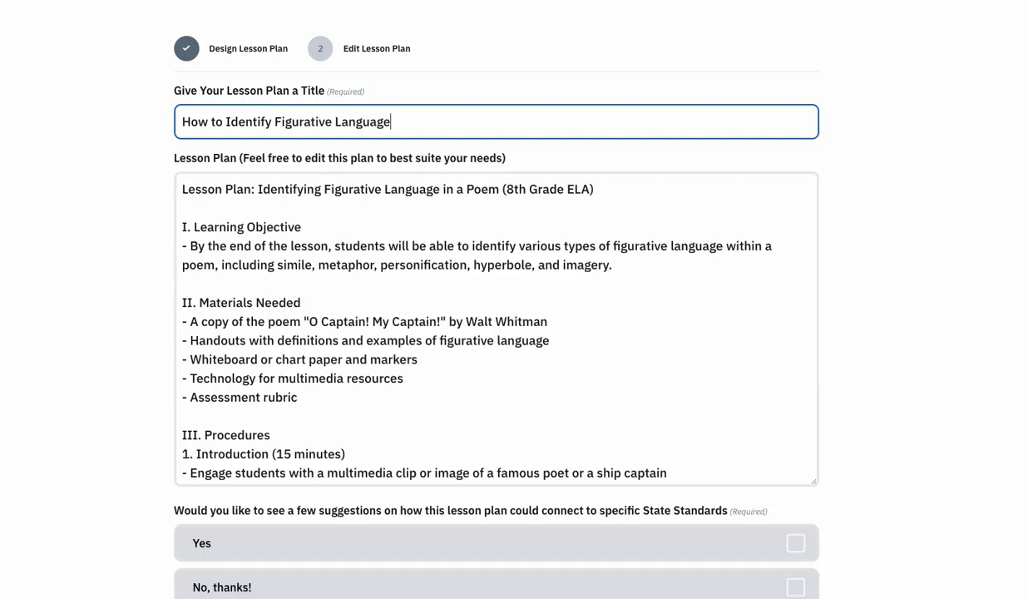
type(" in a Poem")
scroll(397, 246, "down", 2)
scroll(397, 247, "up", 1)
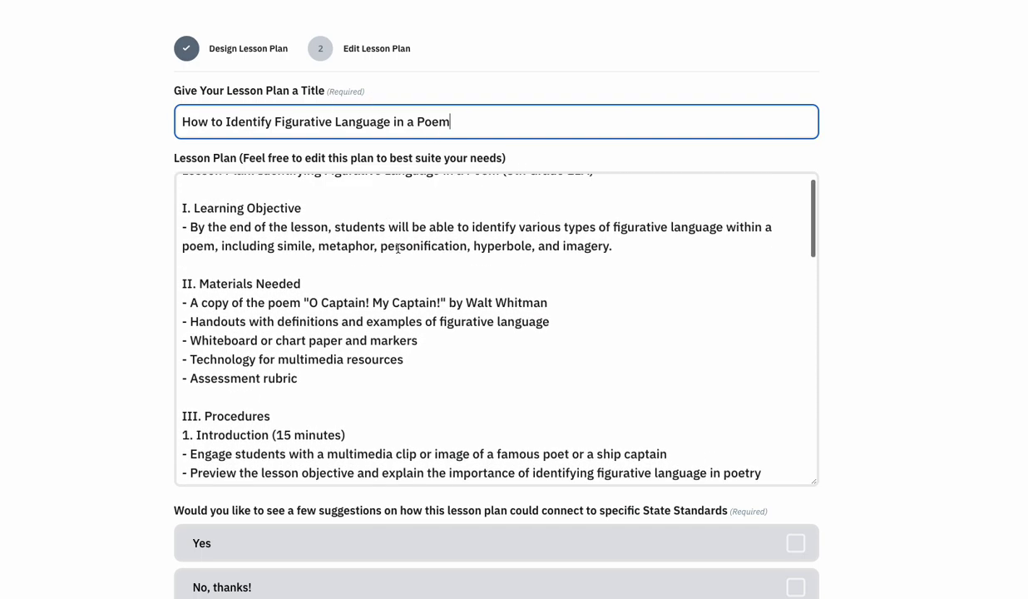
scroll(397, 248, "down", 6)
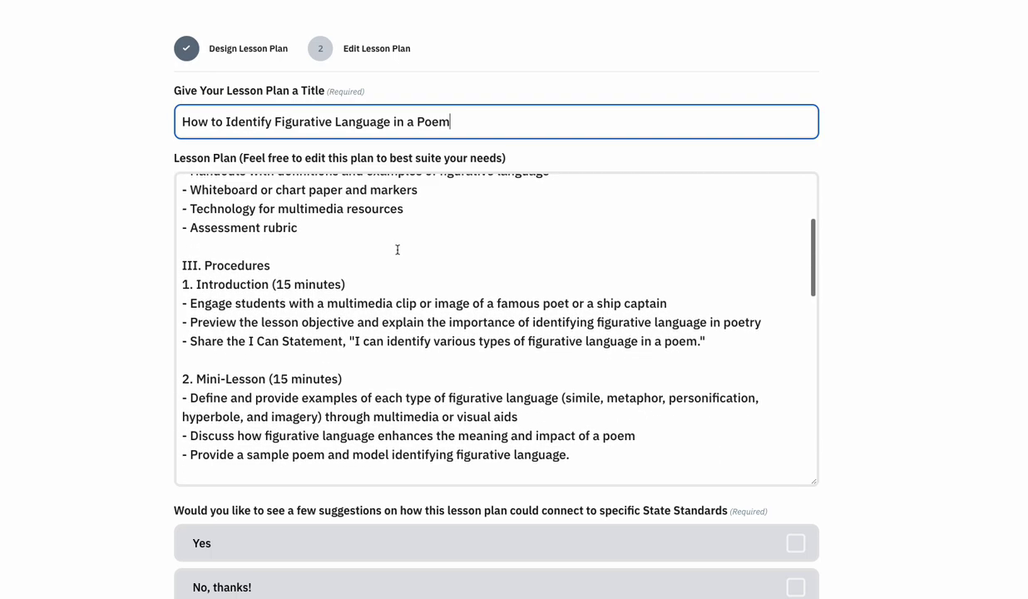
scroll(397, 249, "down", 3)
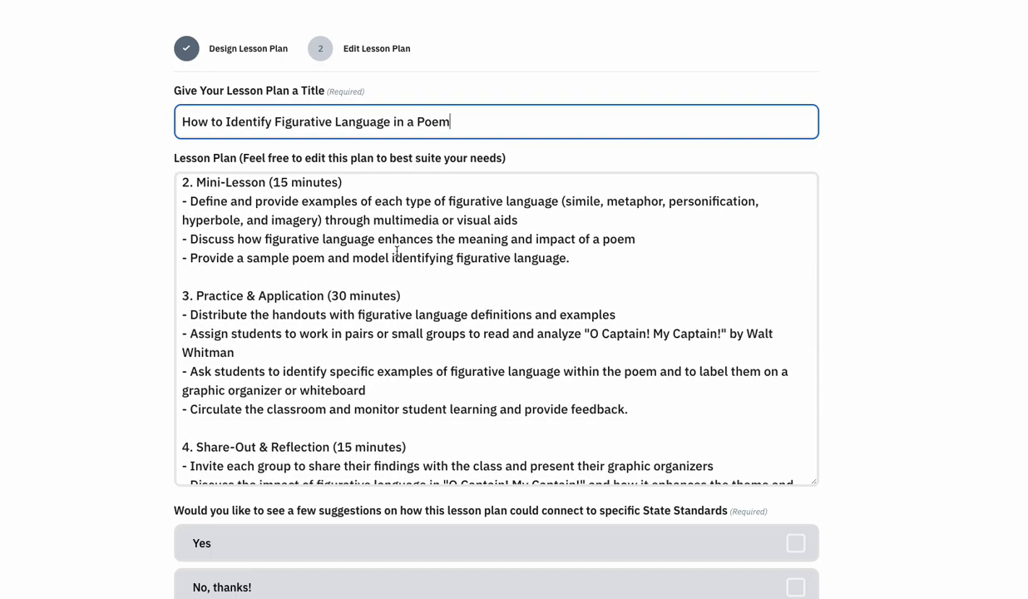
scroll(396, 251, "down", 10)
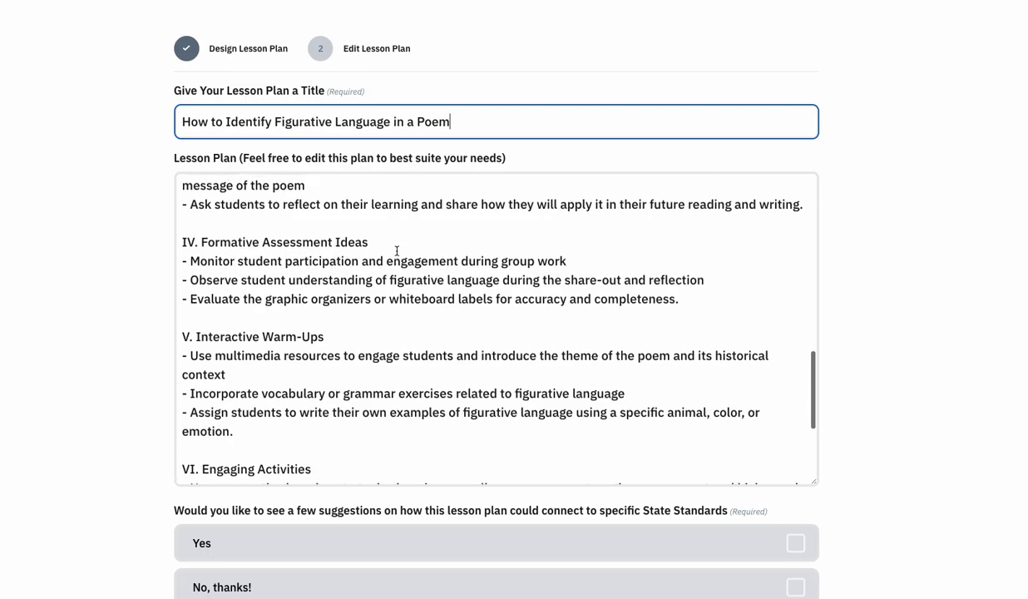
scroll(197, 243, "down", 2)
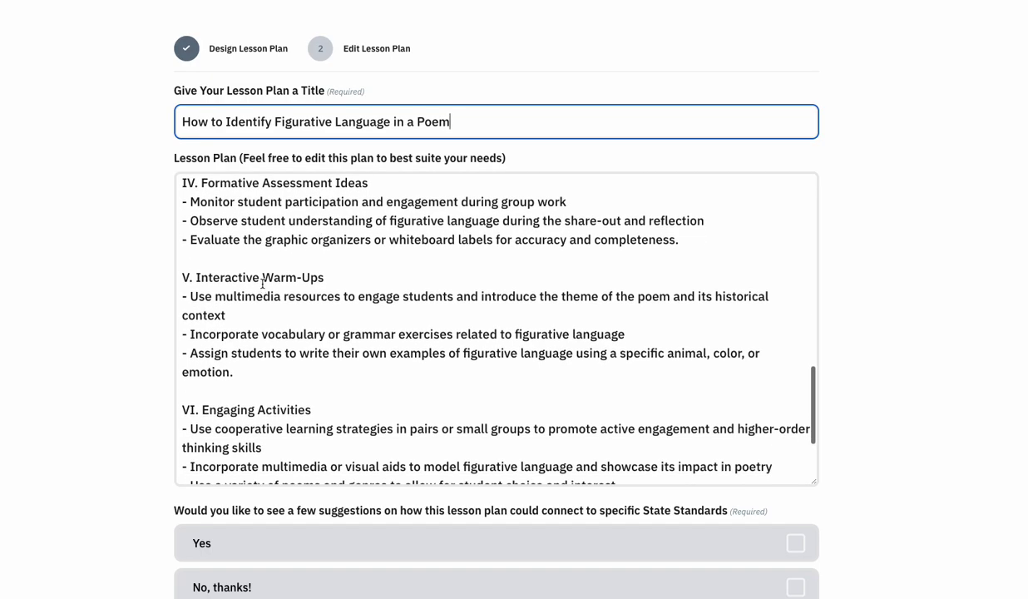
scroll(262, 283, "down", 4)
scroll(274, 287, "up", 10)
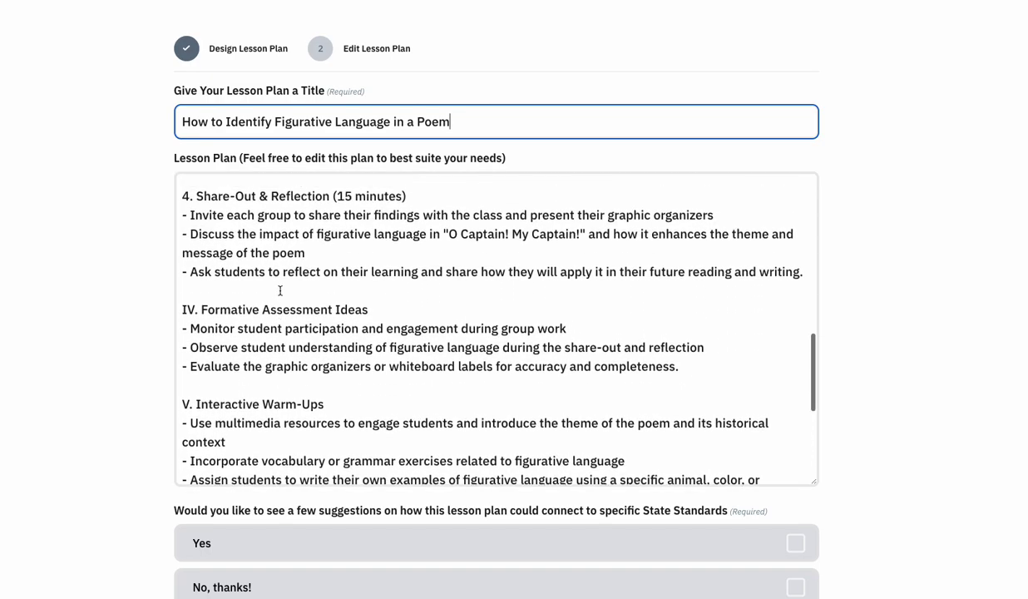
scroll(279, 291, "up", 5)
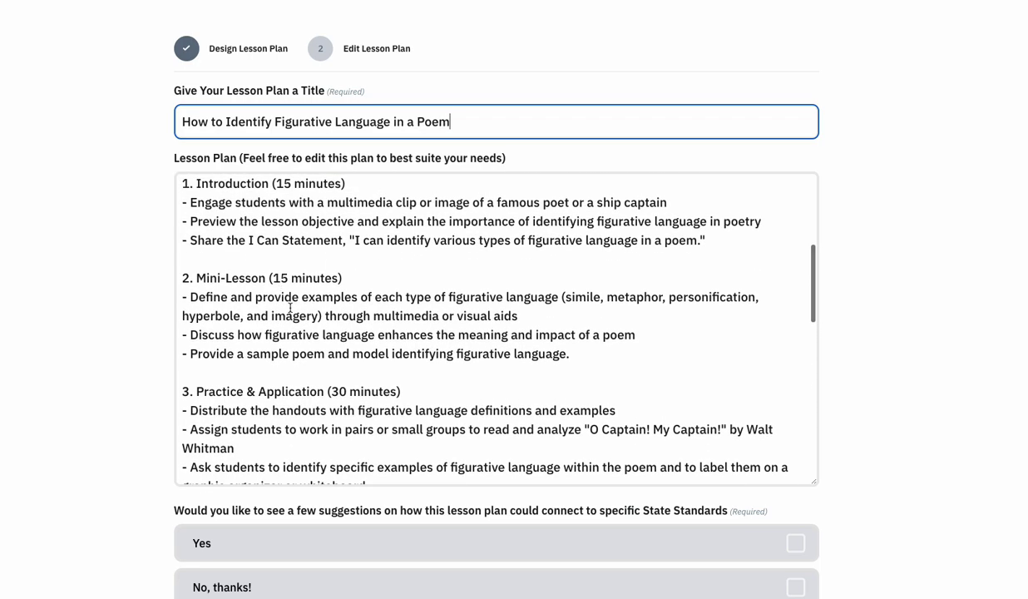
scroll(279, 386, "up", 5)
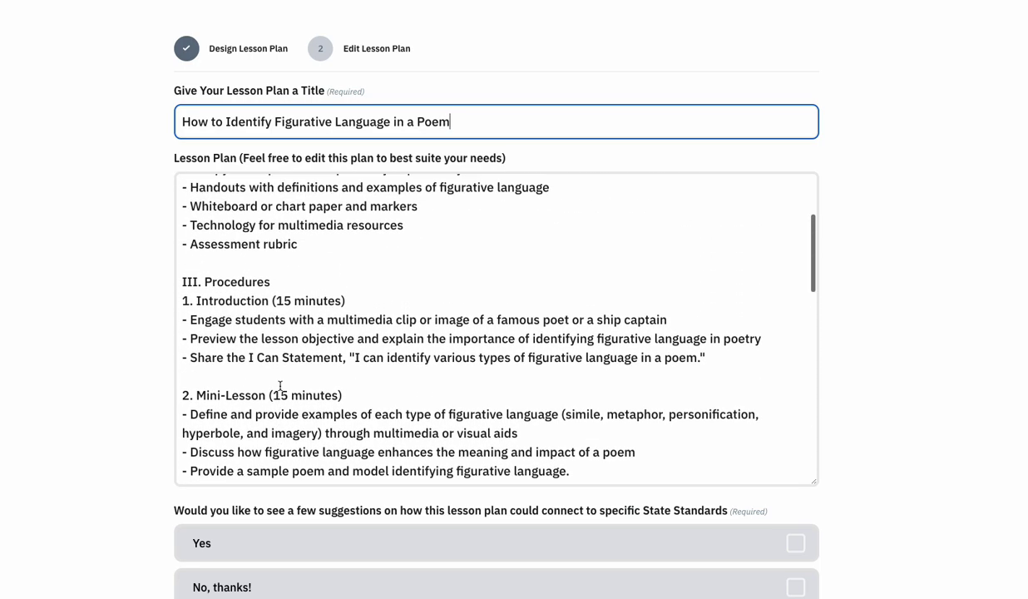
scroll(280, 386, "up", 2)
scroll(279, 386, "up", 2)
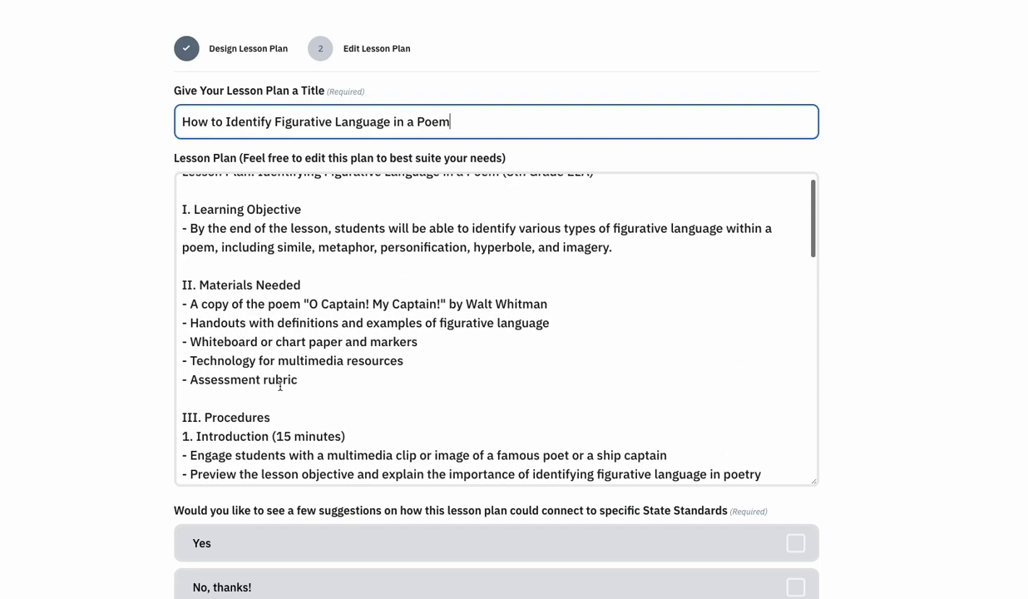
left_click_drag(304, 322, 438, 329)
left_click(447, 341)
scroll(428, 337, "up", 1)
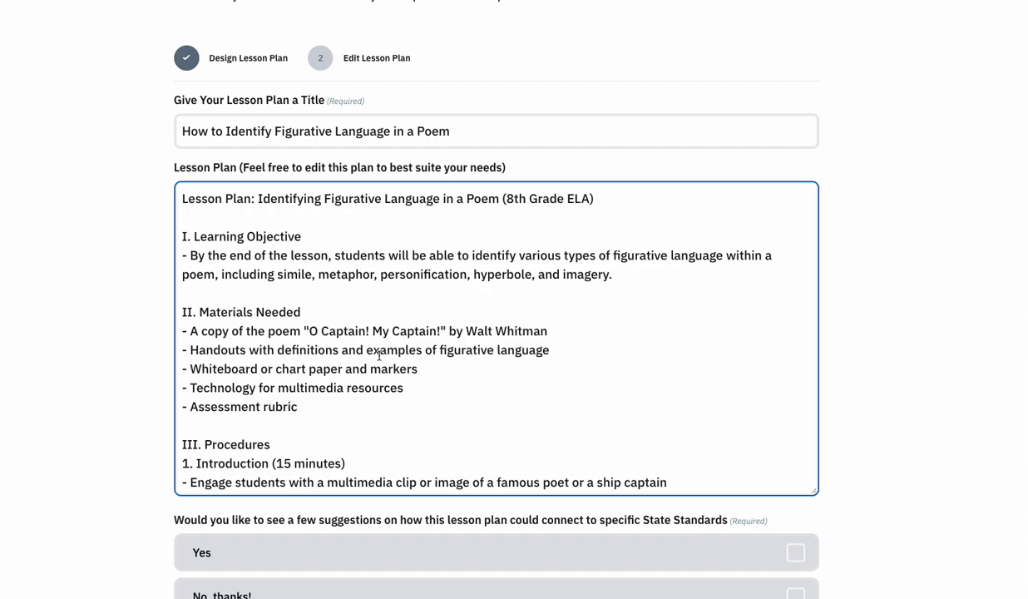
scroll(380, 357, "up", 2)
scroll(378, 357, "down", 3)
scroll(378, 357, "down", 2)
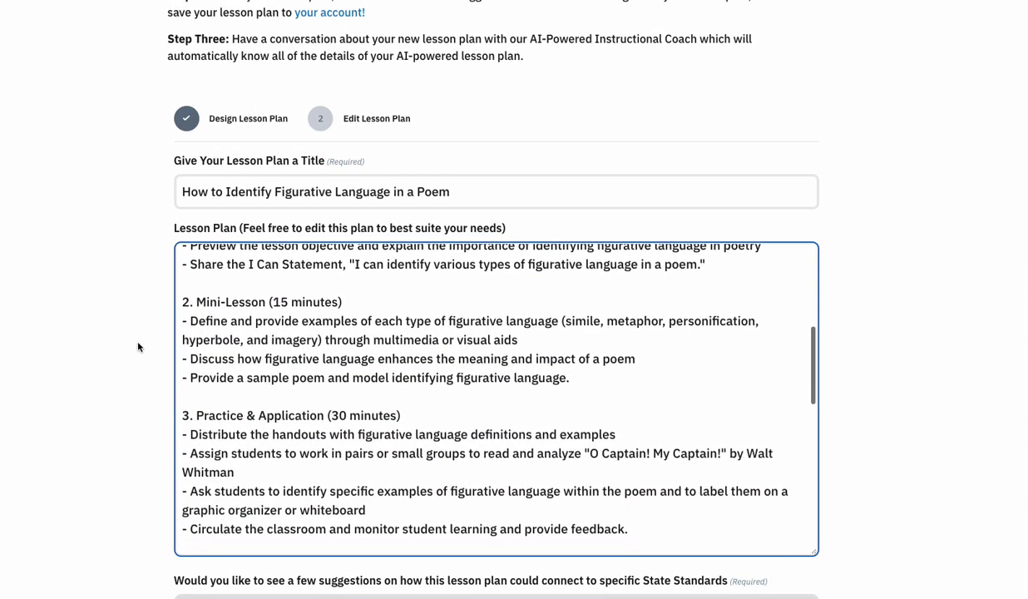
scroll(132, 329, "down", 2)
scroll(305, 333, "down", 2)
scroll(305, 333, "down", 3)
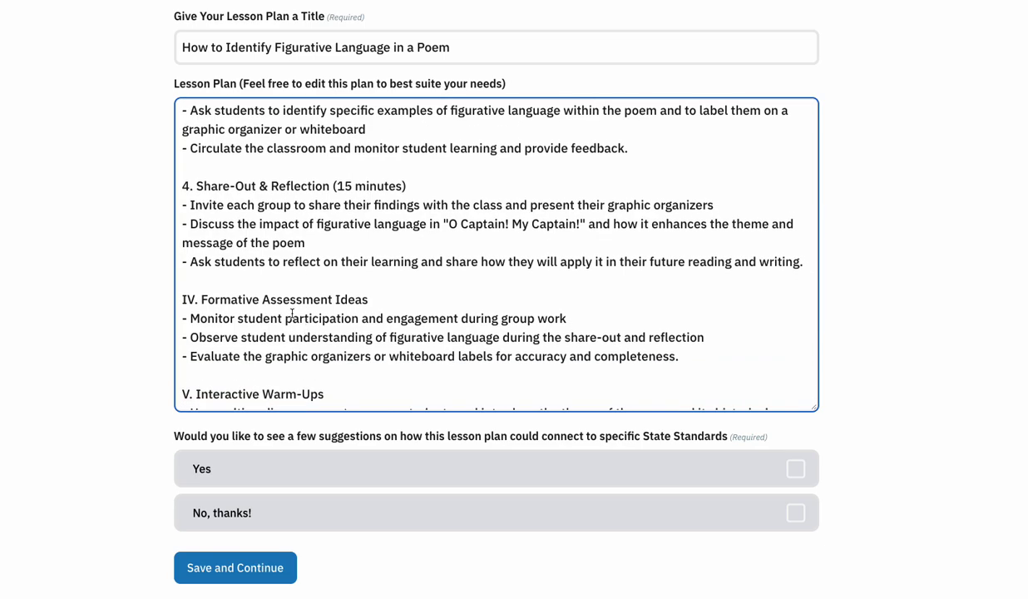
scroll(291, 314, "down", 4)
scroll(295, 310, "down", 2)
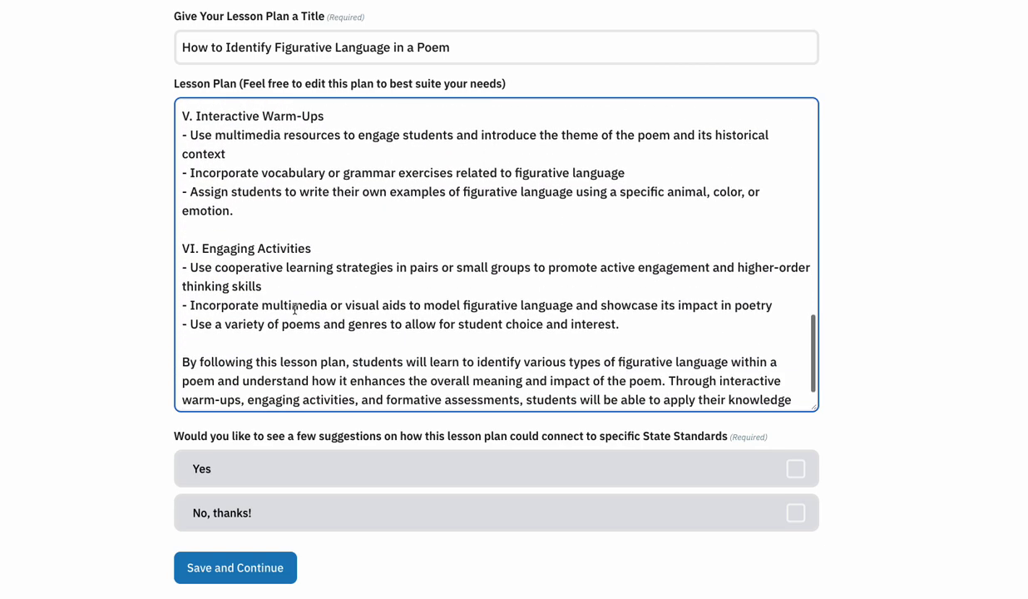
scroll(291, 306, "down", 1)
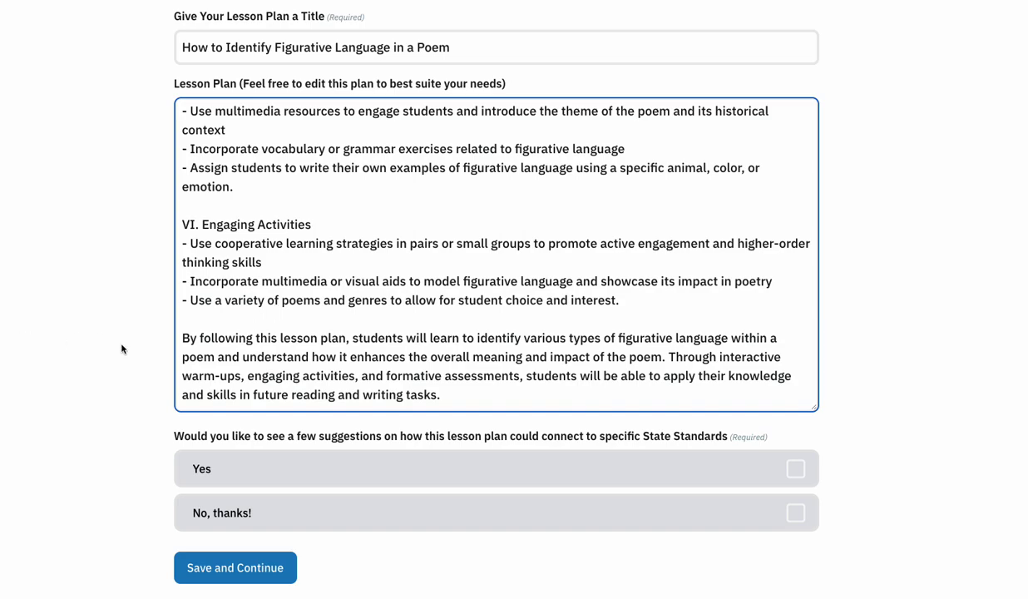
scroll(121, 349, "down", 1)
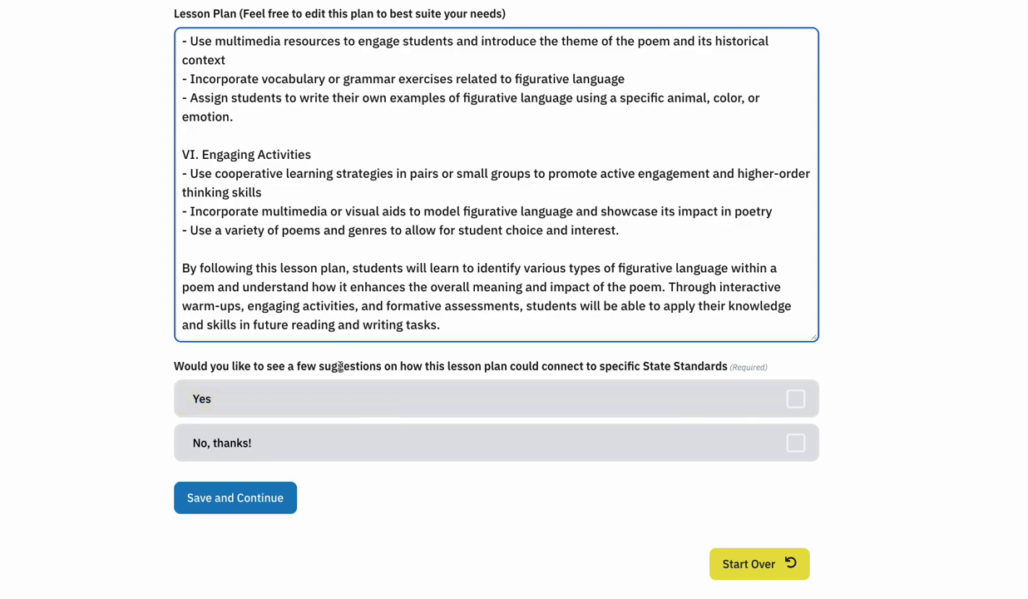
Opt in to state standards, keep North Carolina as the state, and create suggestions
left_click(342, 397)
scroll(206, 406, "down", 2)
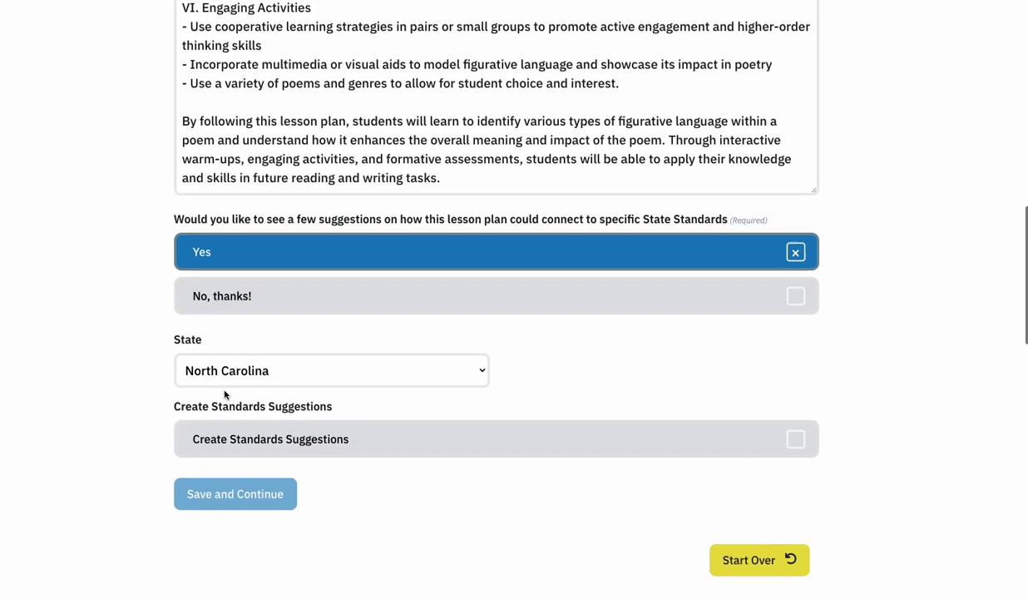
left_click(266, 372)
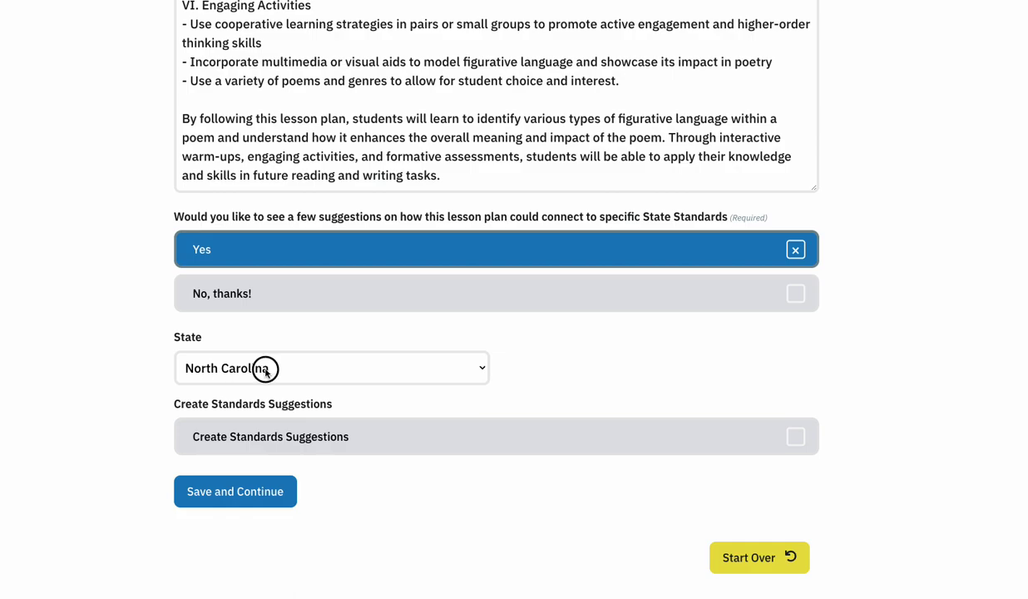
left_click(266, 372)
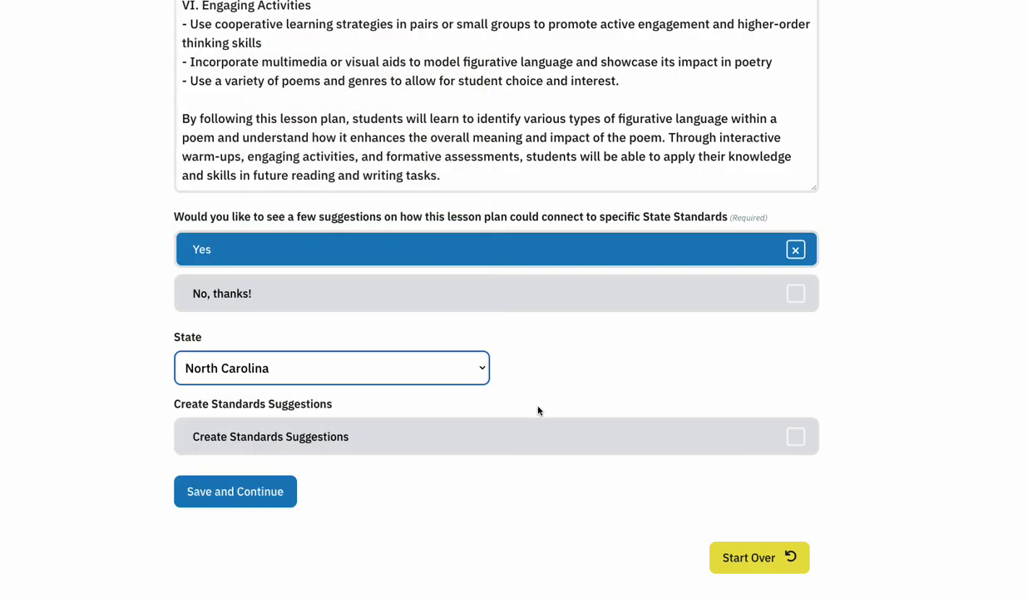
left_click(505, 442)
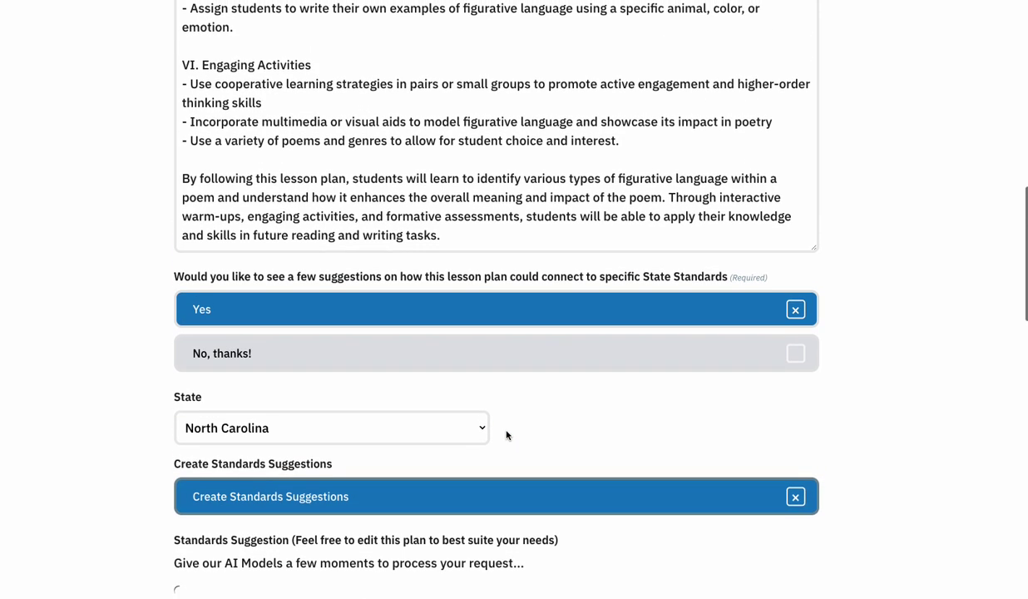
Scroll to the generated standards suggestions and highlight the RL.8.4 standard code
scroll(516, 428, "down", 1)
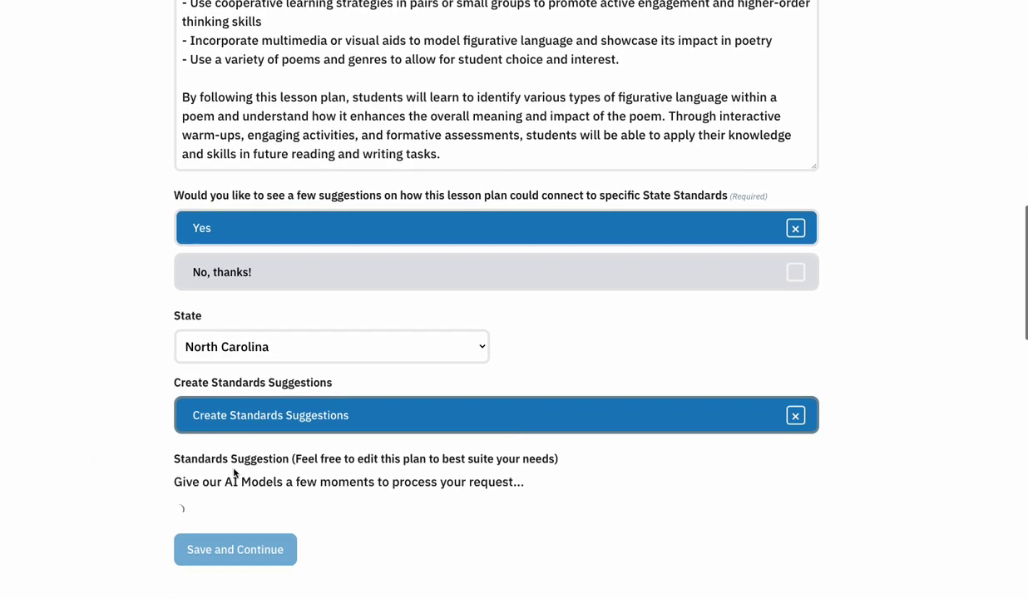
scroll(249, 495, "up", 1)
scroll(315, 486, "up", 3)
scroll(324, 407, "up", 5)
scroll(324, 407, "up", 5)
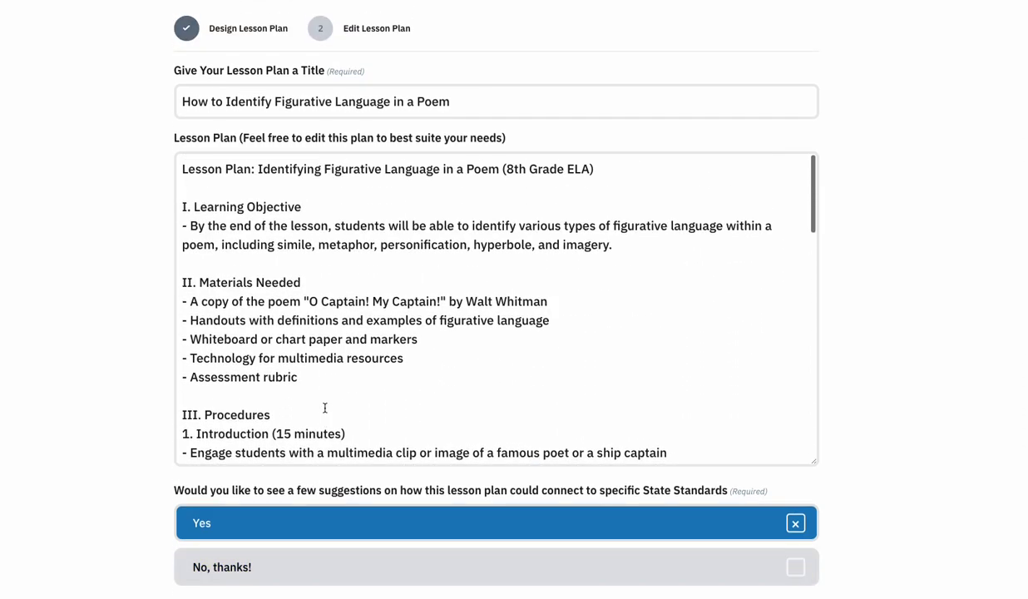
scroll(145, 362, "down", 3)
scroll(145, 364, "down", 1)
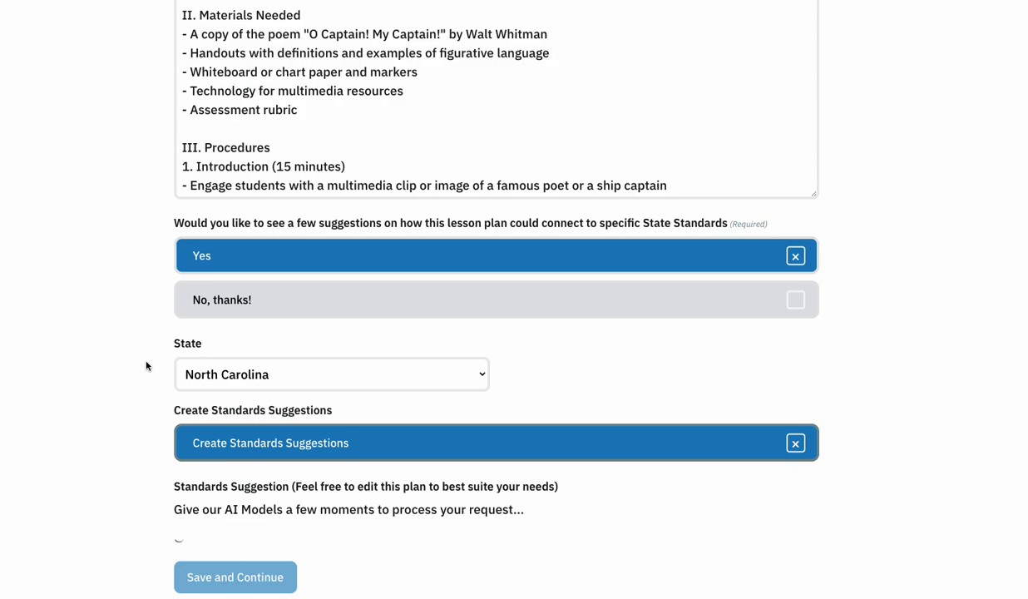
scroll(147, 365, "down", 3)
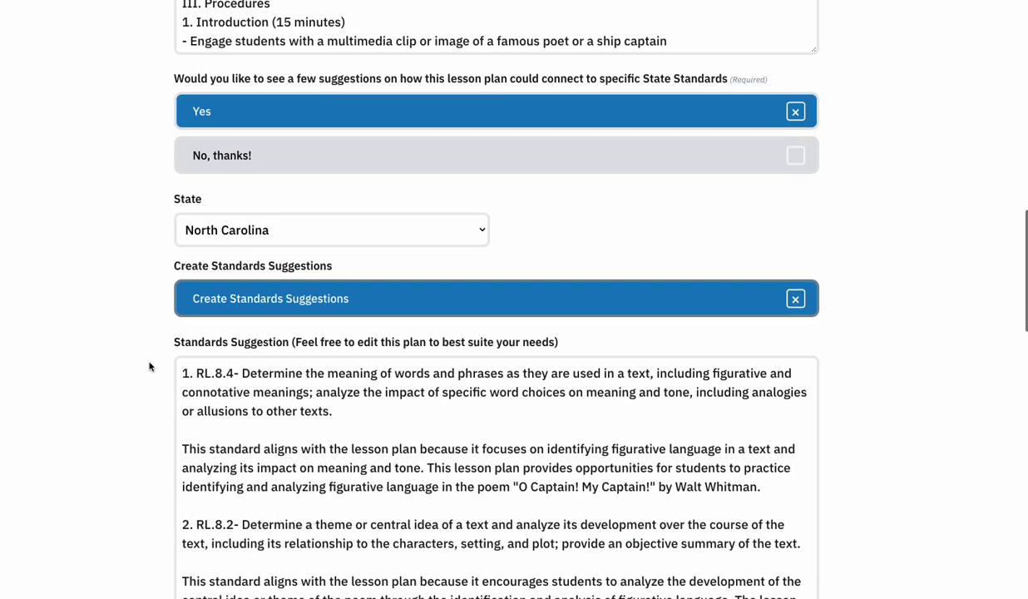
scroll(149, 367, "down", 1)
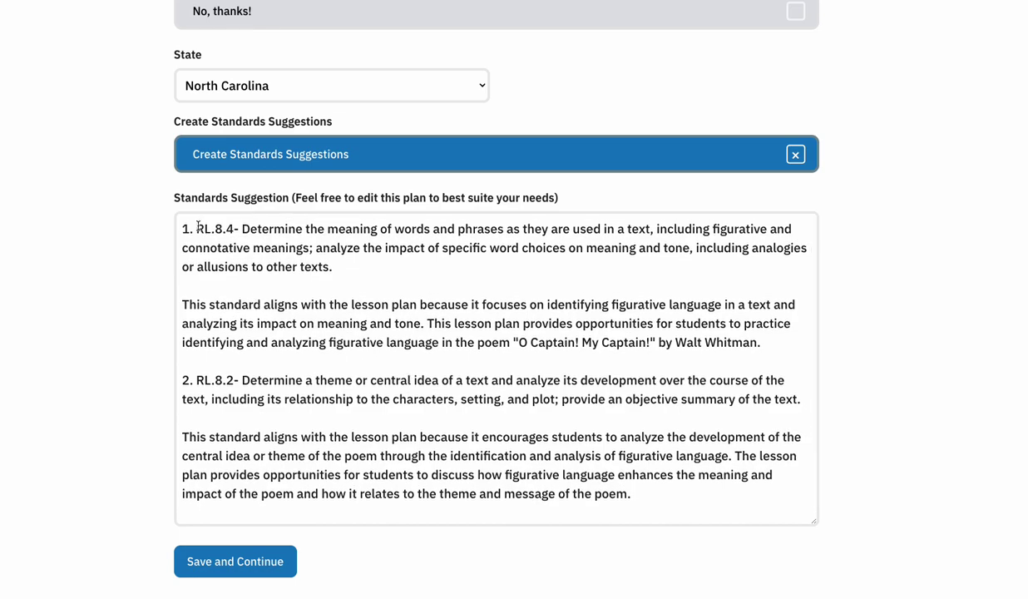
left_click_drag(193, 227, 239, 227)
left_click(245, 228)
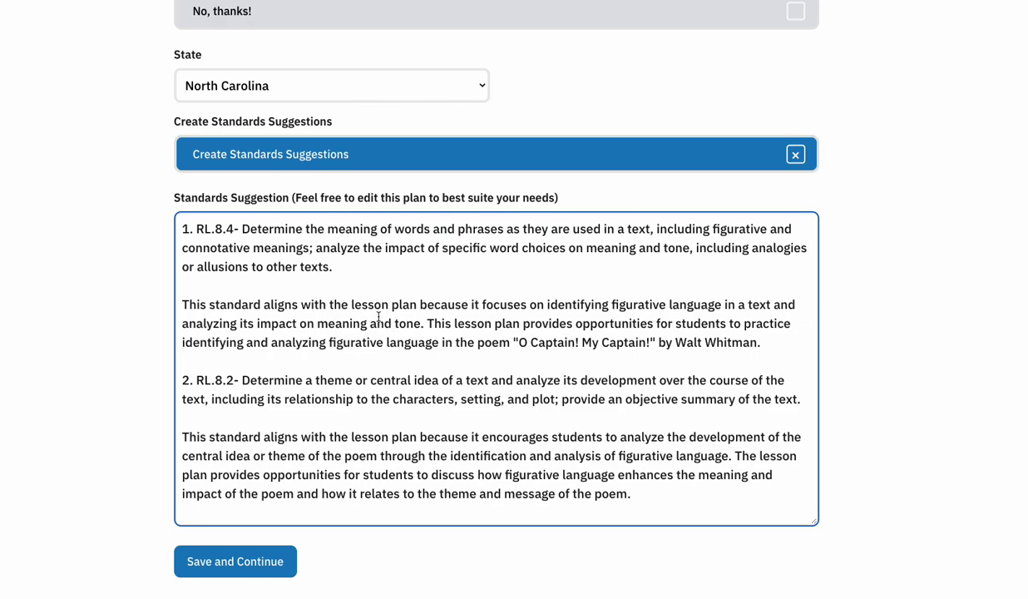
Review the RL.8.2 description and the paragraph explaining RL.8.4's alignment with the plan
scroll(471, 282, "up", 1)
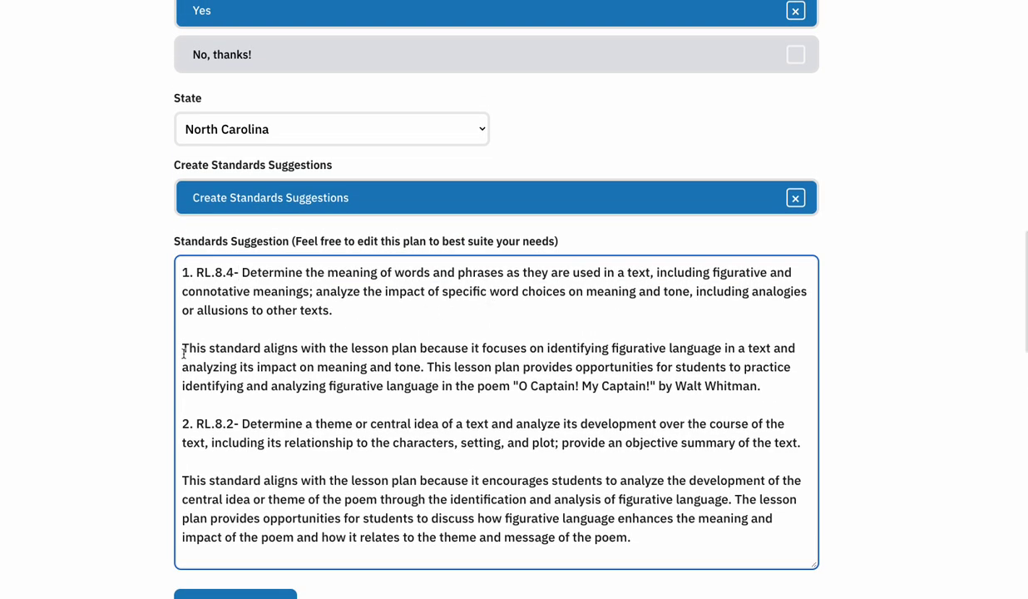
scroll(108, 339, "down", 1)
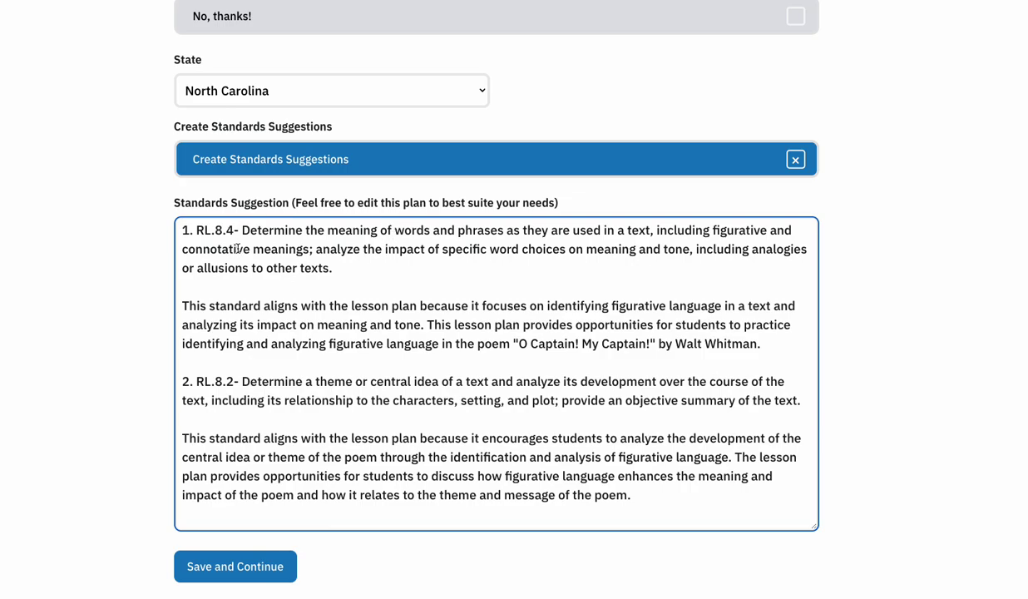
scroll(356, 268, "down", 1)
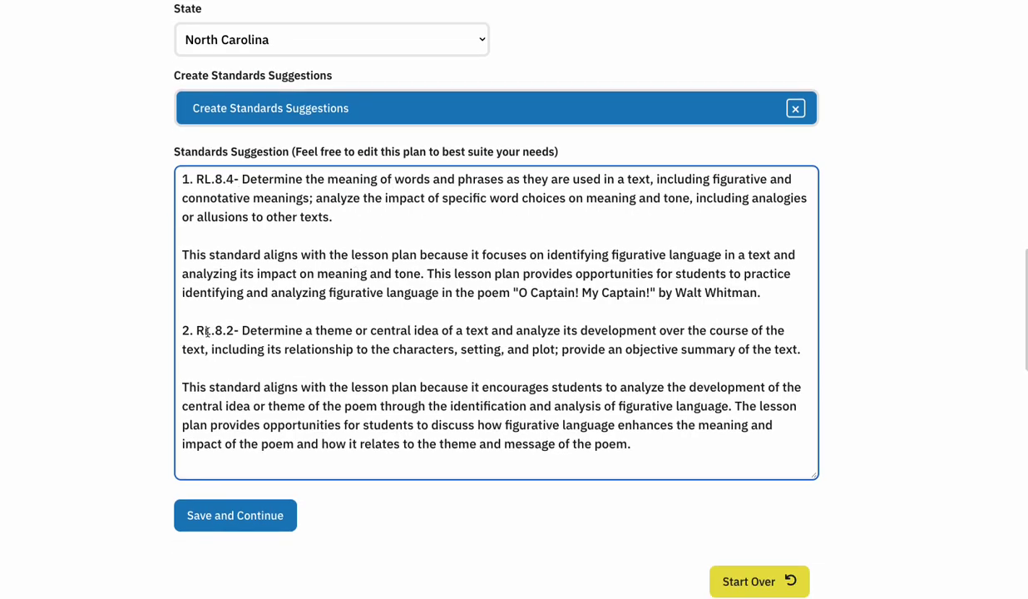
left_click_drag(242, 330, 356, 330)
left_click(308, 348)
left_click_drag(760, 292, 179, 254)
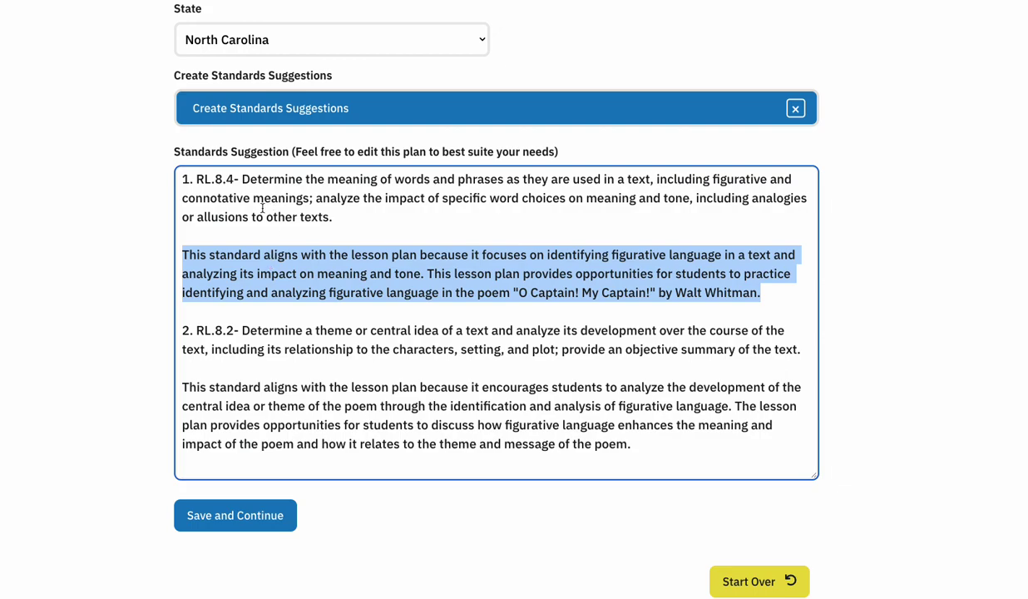
scroll(107, 261, "up", 6)
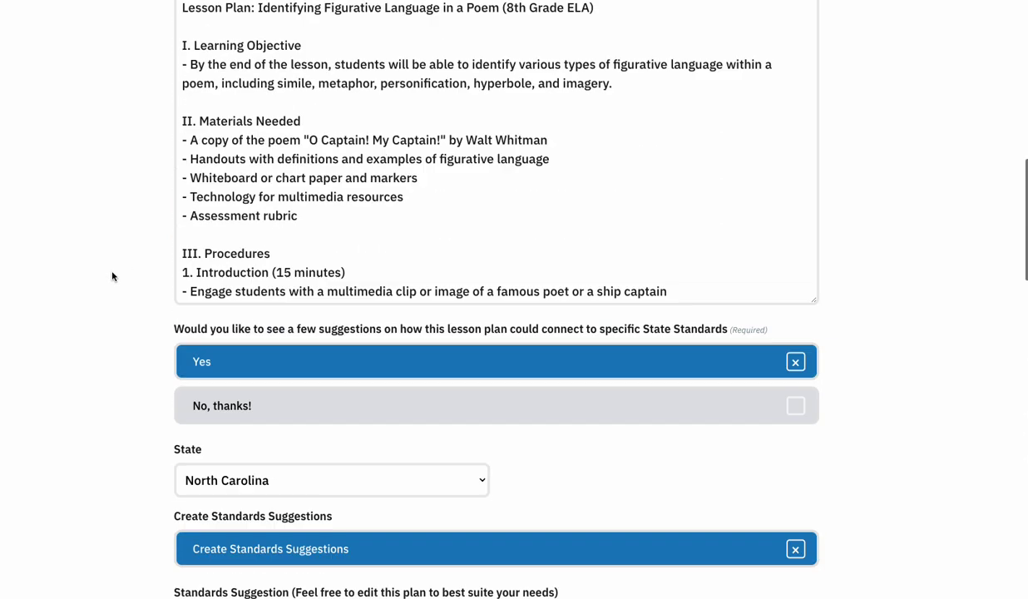
scroll(128, 279, "down", 5)
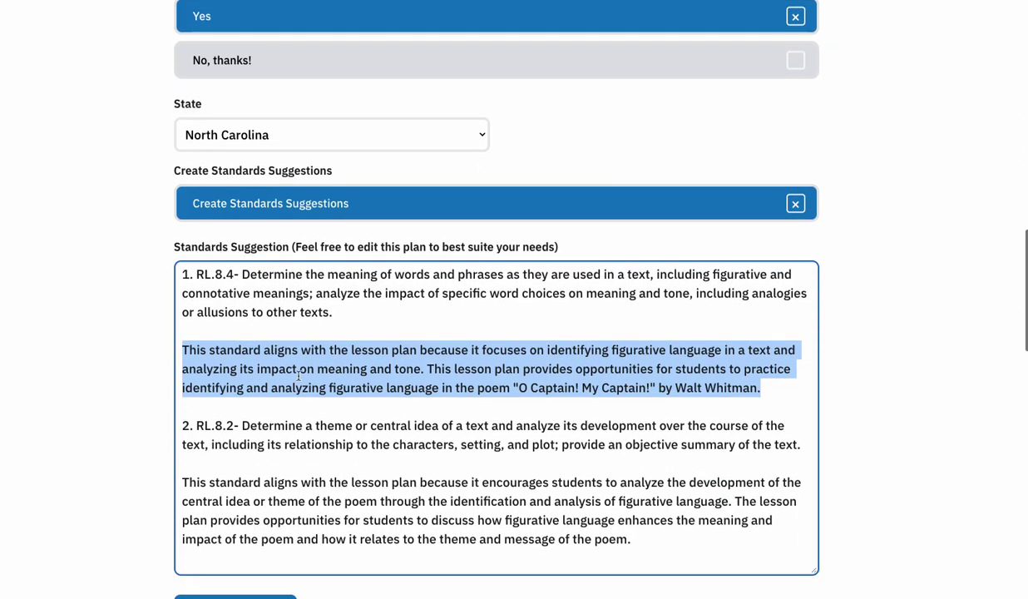
left_click(312, 386)
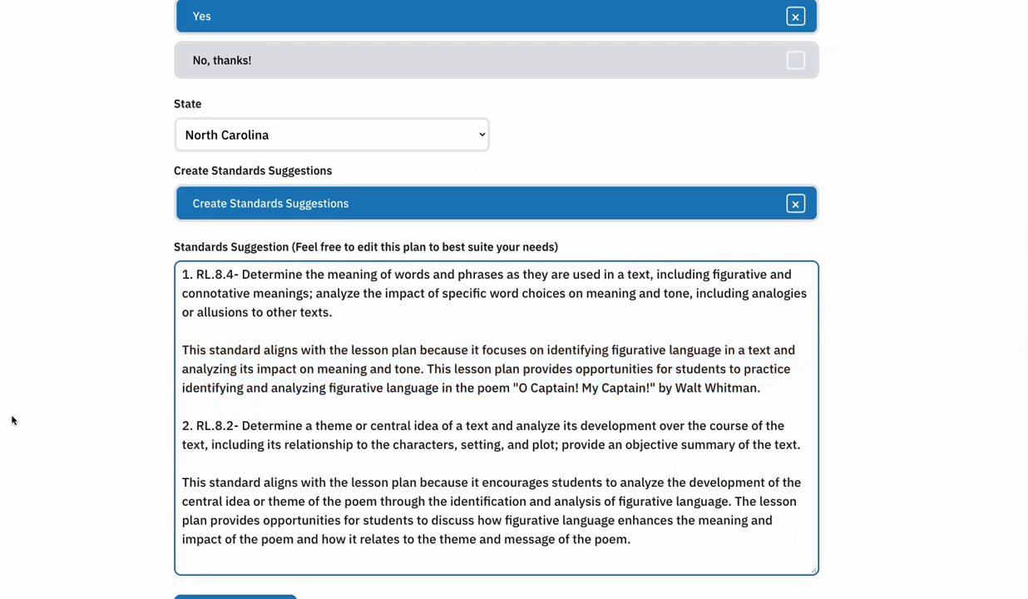
scroll(50, 390, "down", 1)
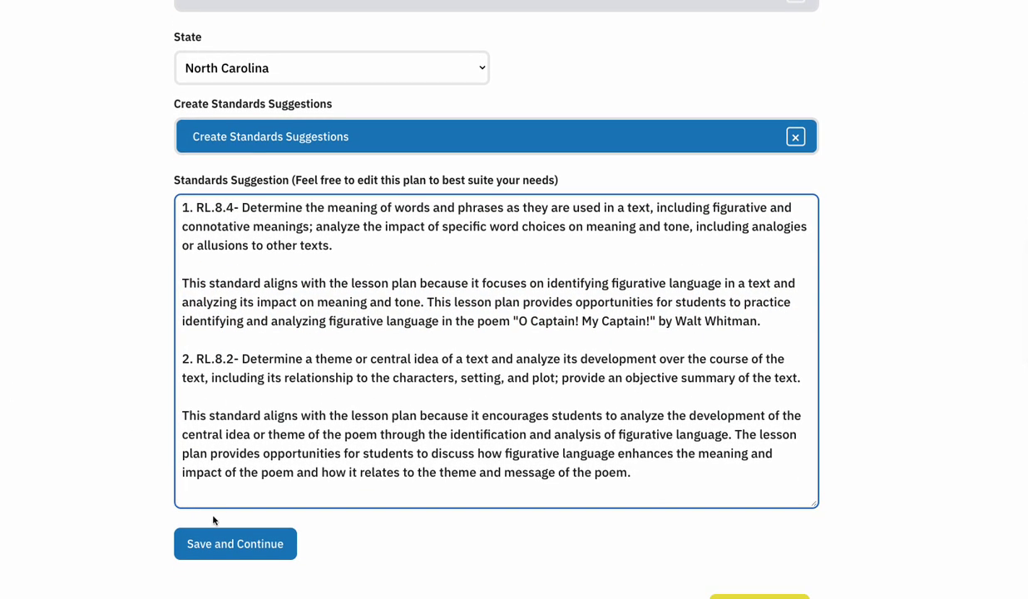
Save the lesson plan with its standards and scroll down to the Standards Connections
left_click(223, 545)
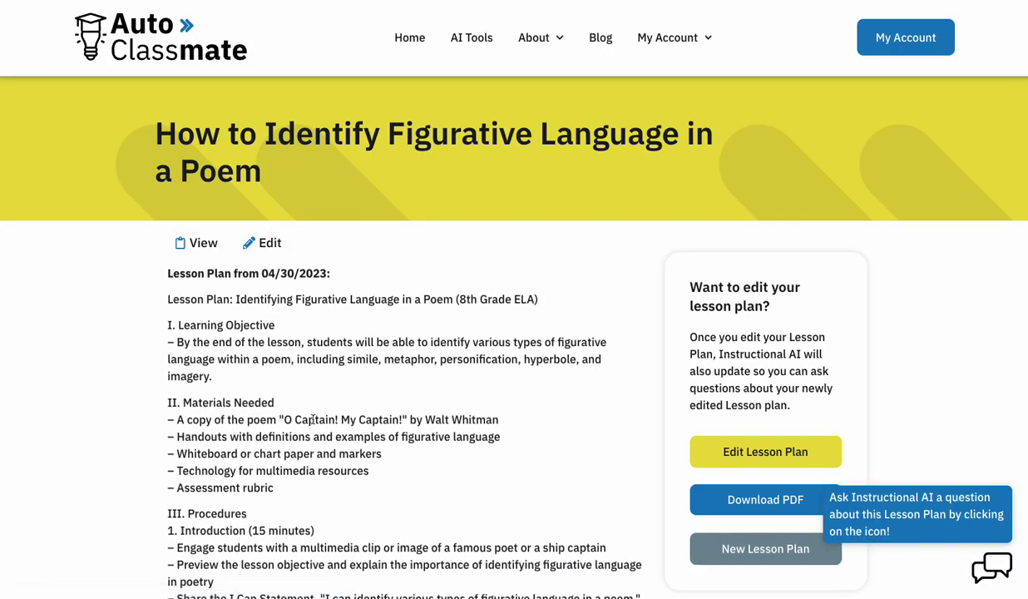
scroll(316, 416, "down", 1)
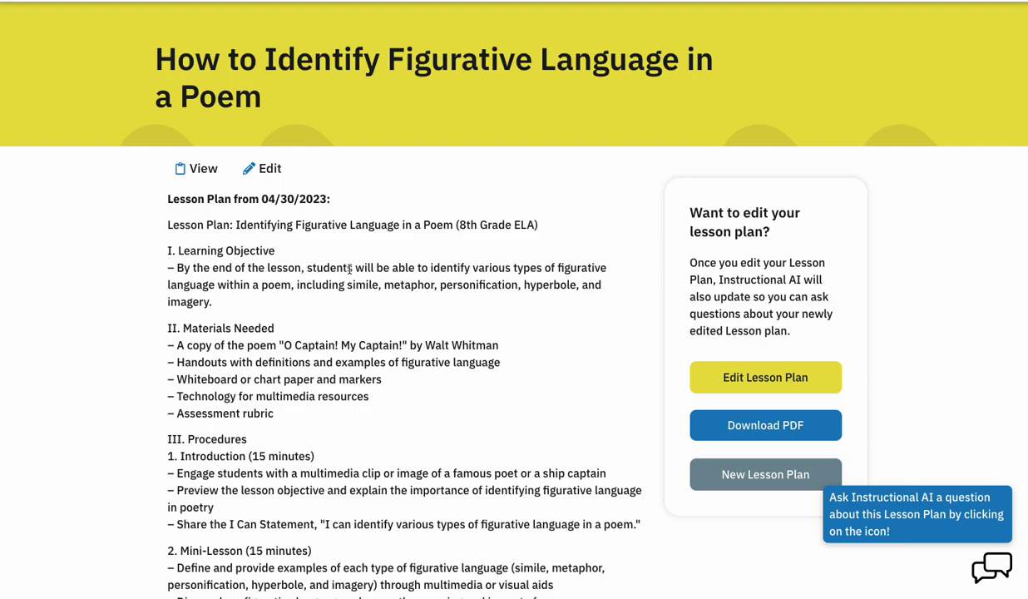
scroll(350, 269, "down", 8)
scroll(304, 214, "down", 6)
scroll(317, 321, "up", 5)
scroll(318, 335, "up", 9)
Switch the plan into Edit and back to View, then bring up the Instructional AI chat
left_click(258, 141)
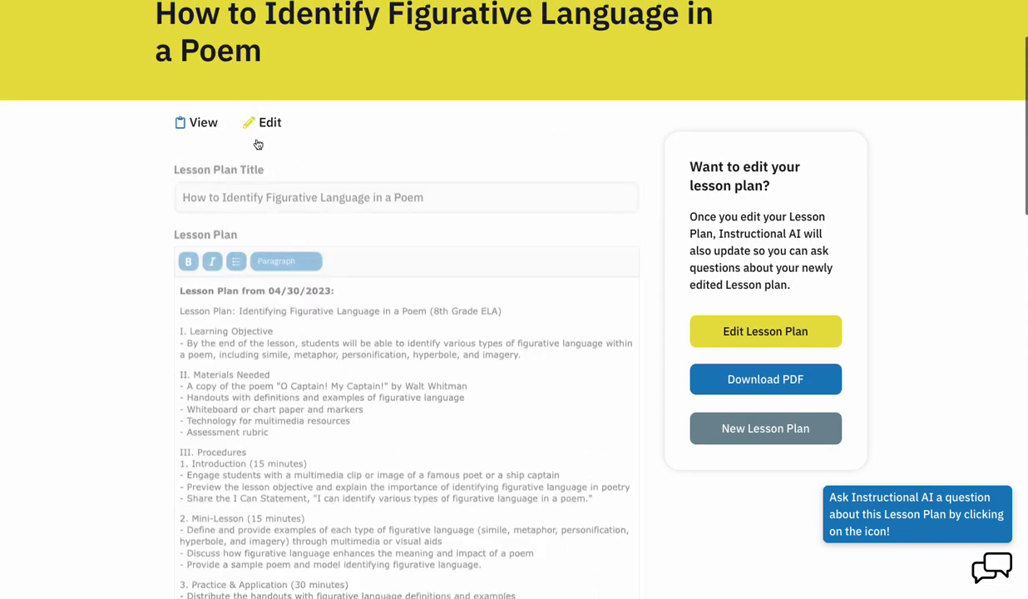
scroll(130, 260, "down", 3)
scroll(471, 298, "down", 6)
scroll(468, 295, "down", 2)
scroll(468, 309, "up", 8)
scroll(76, 325, "up", 3)
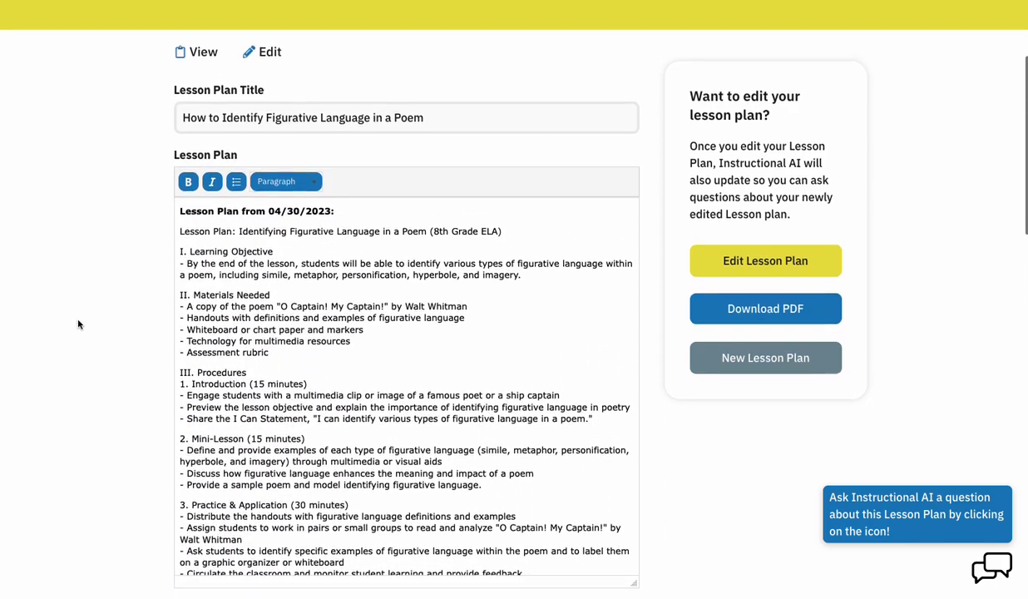
left_click(186, 98)
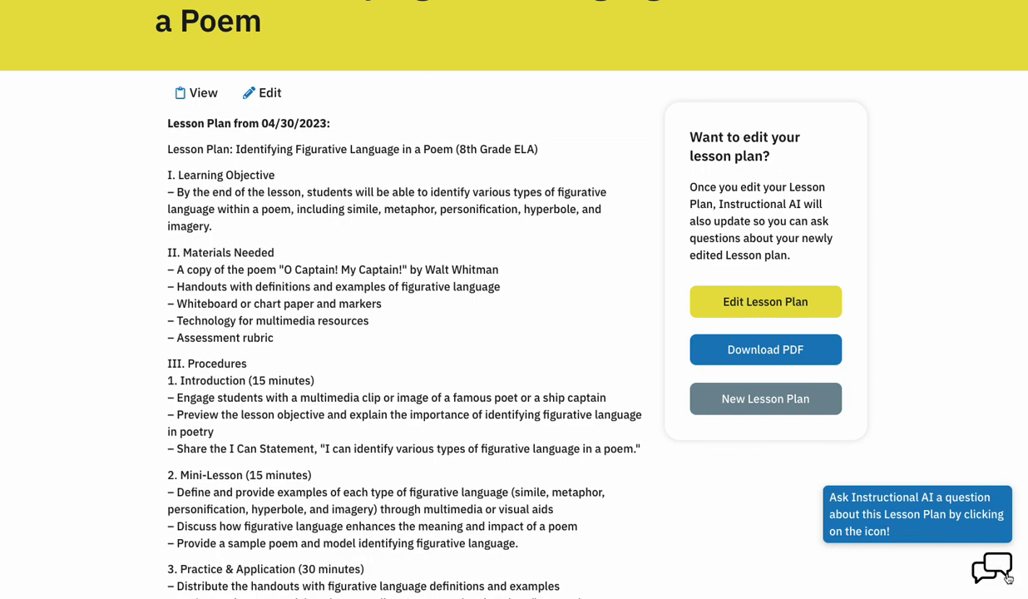
scroll(730, 524, "up", 3)
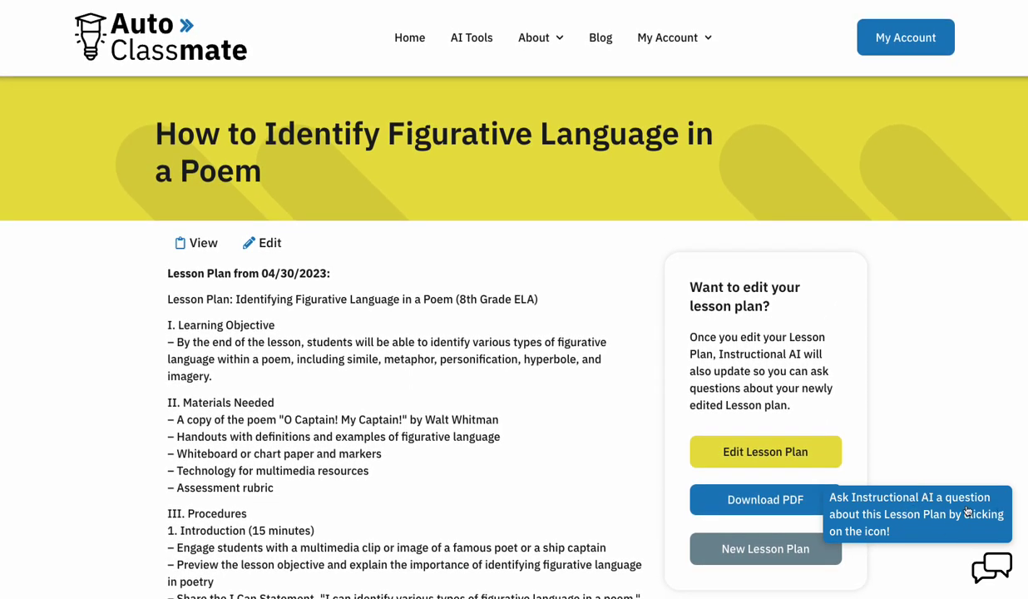
left_click(988, 572)
scroll(583, 380, "down", 3)
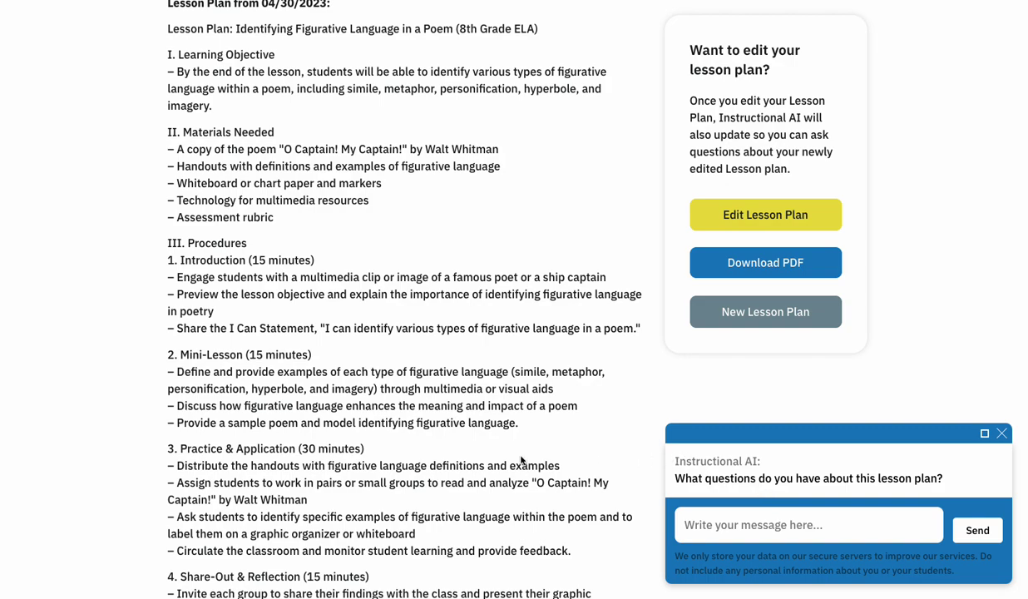
scroll(532, 462, "down", 5)
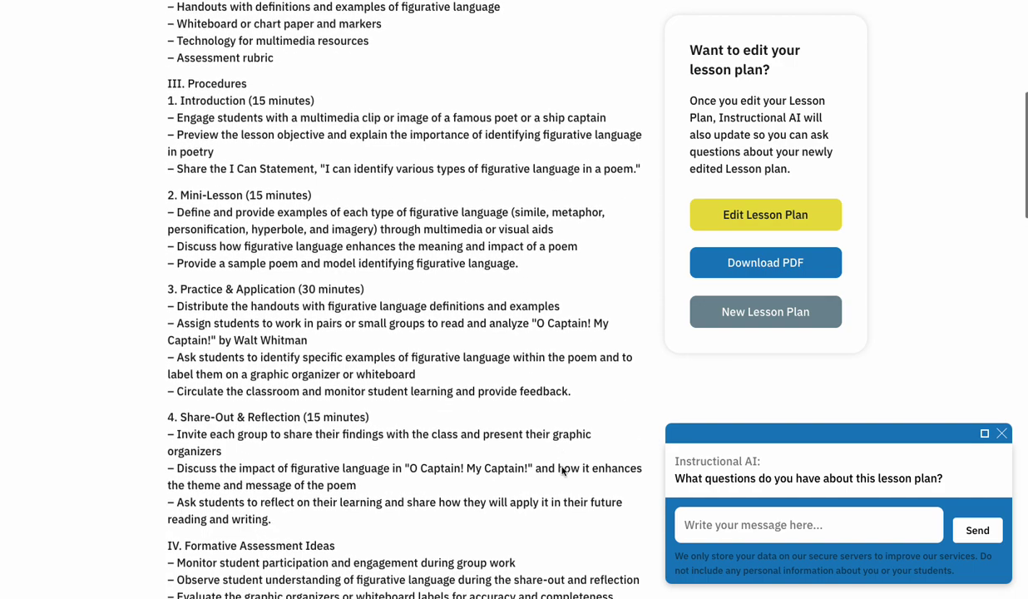
scroll(562, 471, "down", 6)
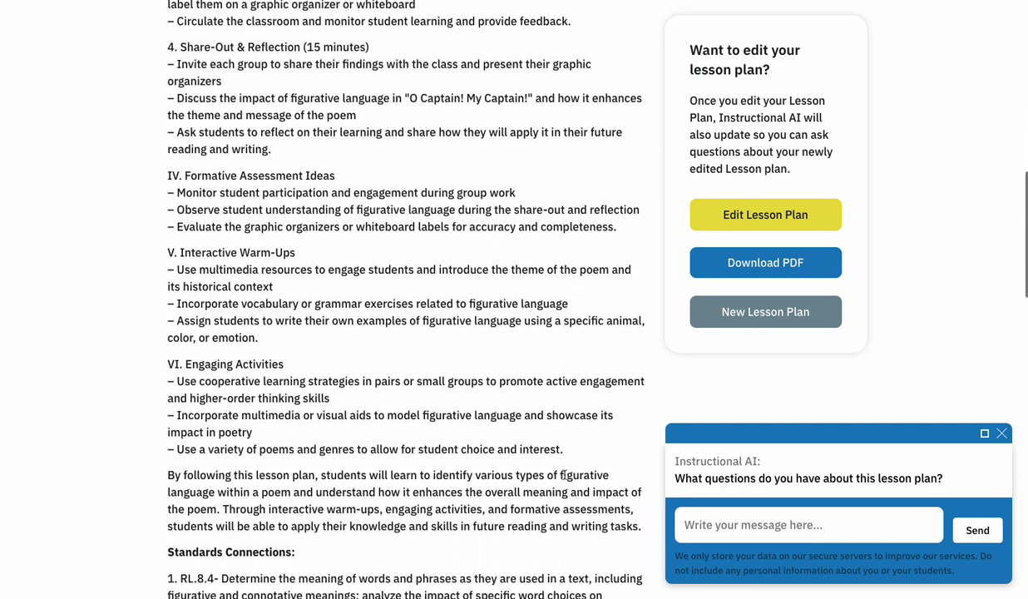
scroll(565, 473, "down", 2)
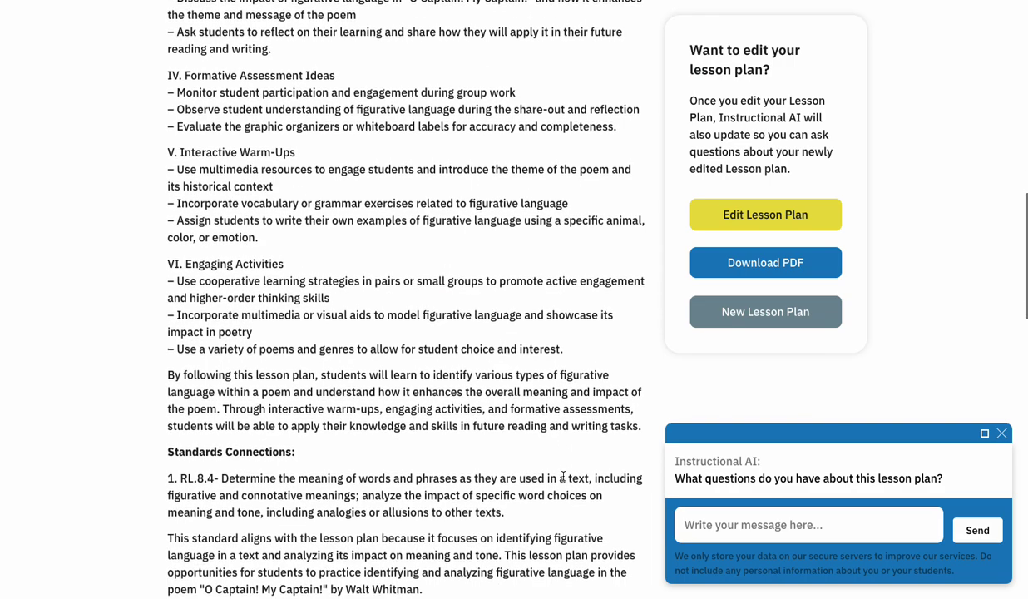
scroll(561, 476, "down", 3)
scroll(558, 477, "down", 2)
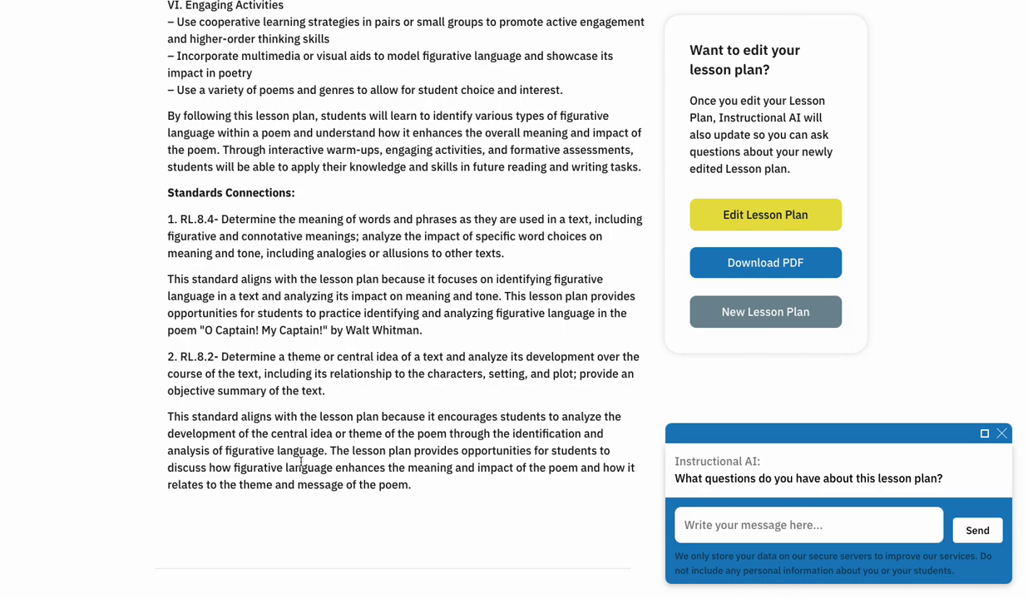
scroll(301, 460, "up", 6)
scroll(288, 421, "up", 14)
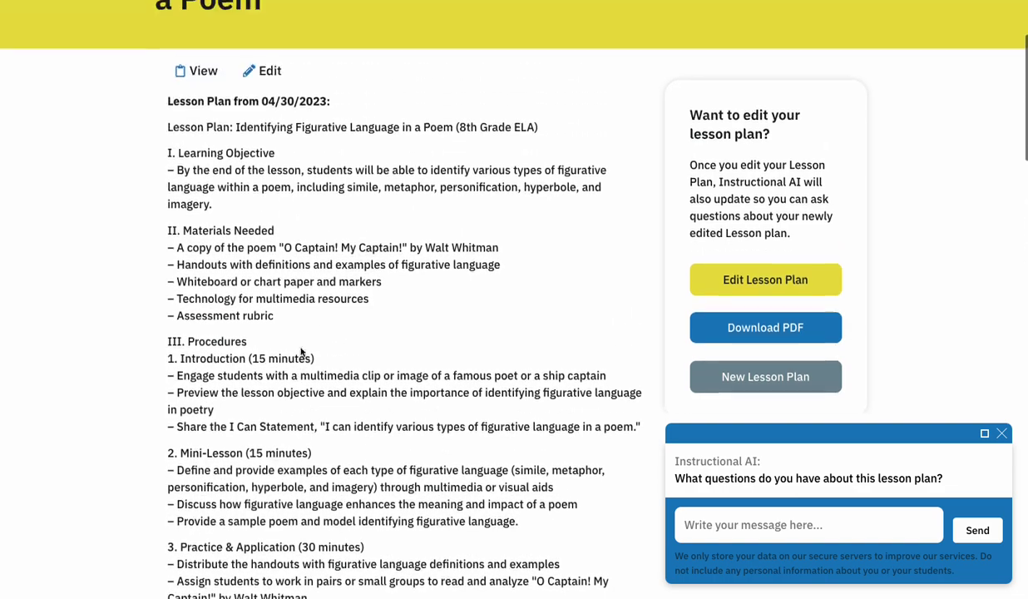
scroll(301, 352, "up", 2)
scroll(326, 360, "down", 2)
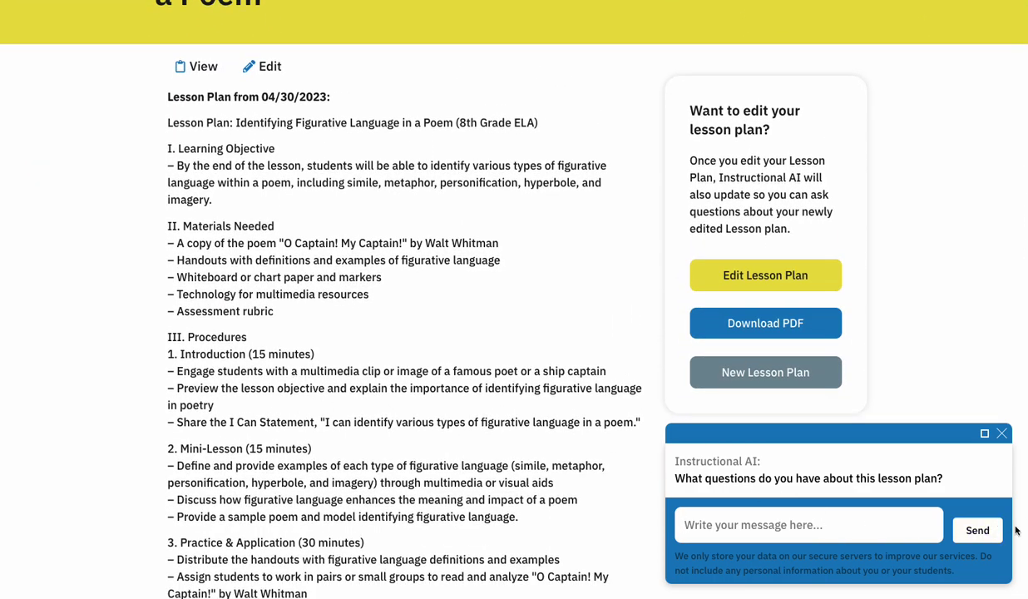
scroll(352, 445, "down", 9)
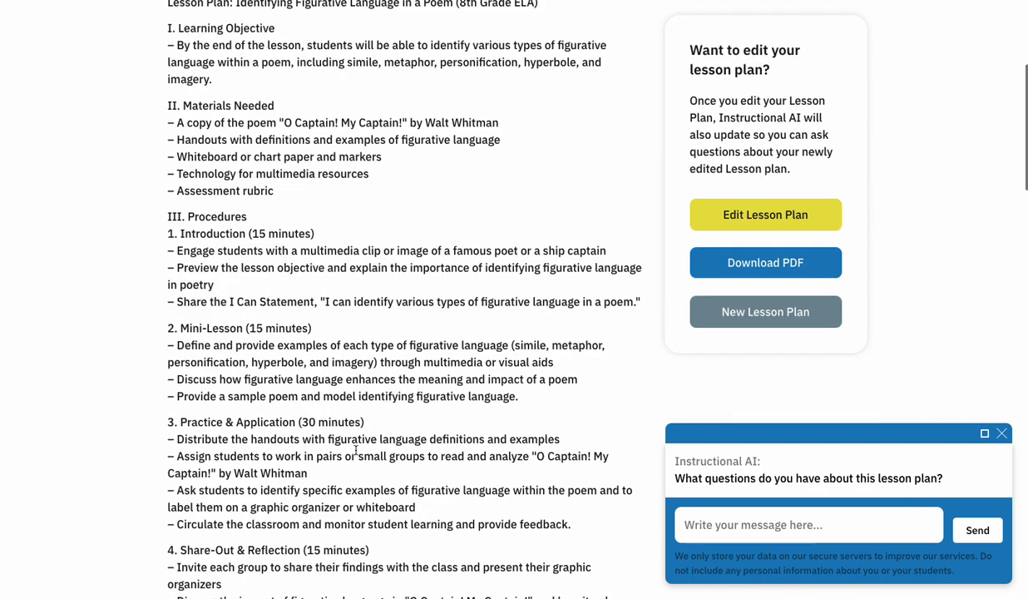
scroll(353, 446, "down", 7)
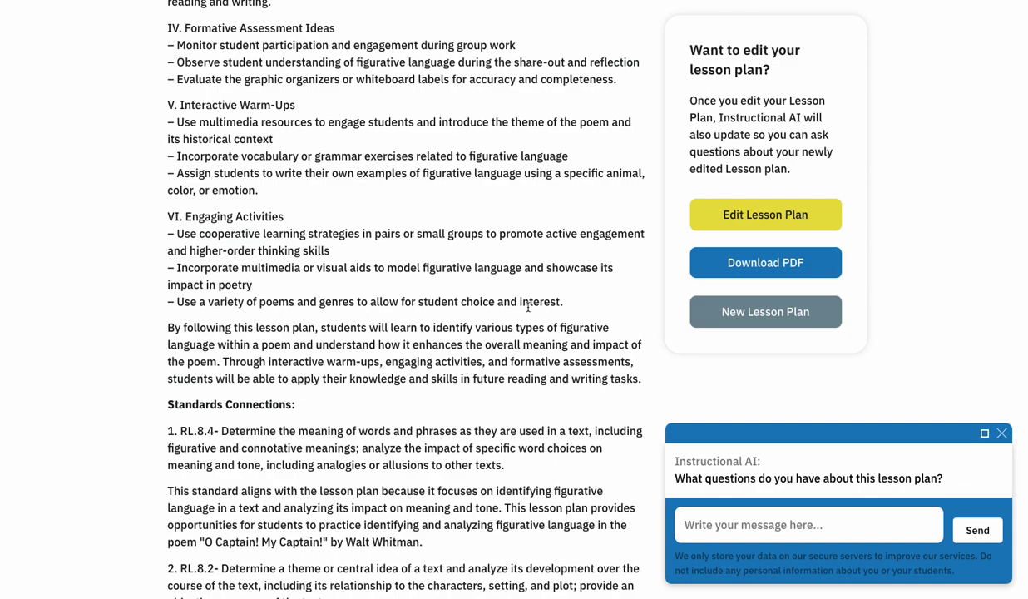
left_click_drag(576, 305, 168, 233)
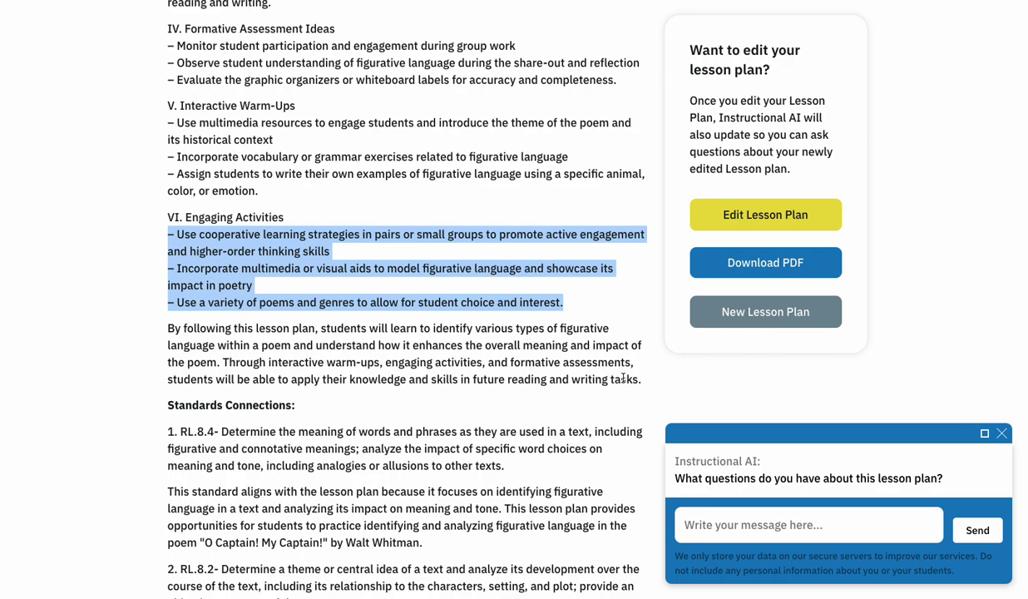
Ask Instructional AI: 'Can you create a few more engaging activities for this lesson plan?'
left_click(713, 522)
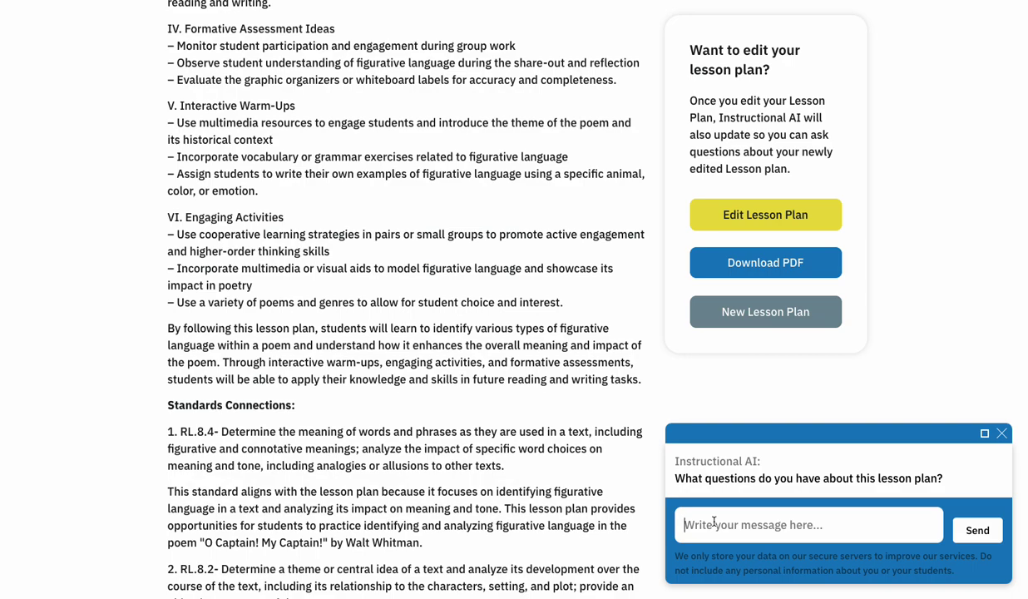
type("Can")
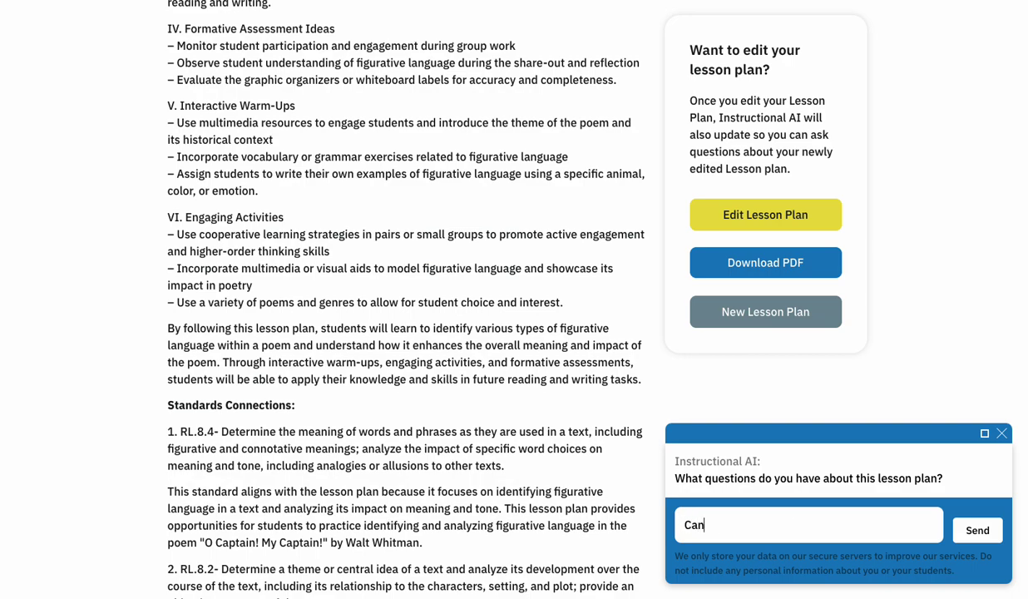
type(" you create a few")
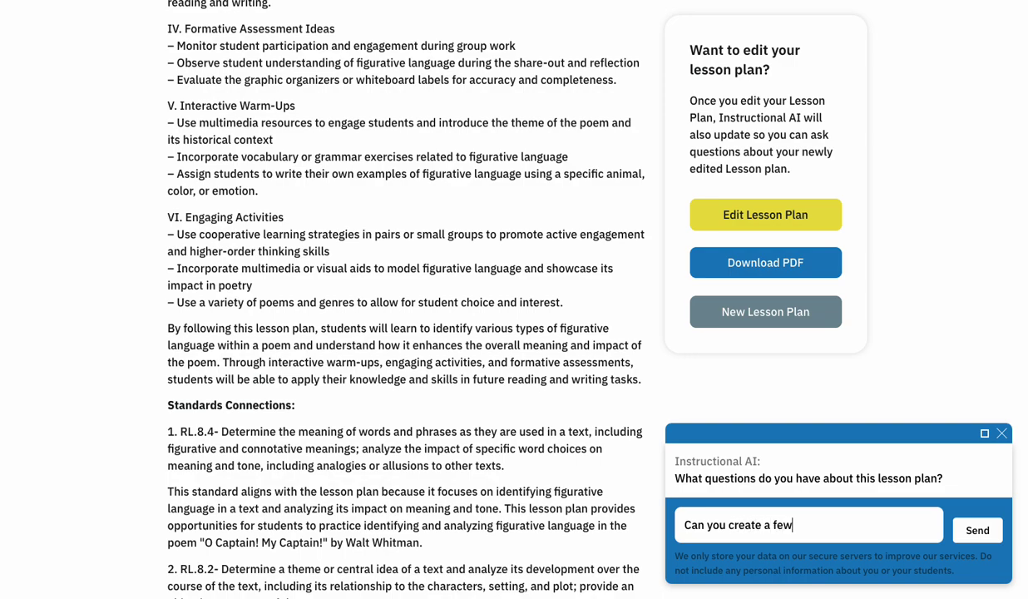
type(" more engaging ac")
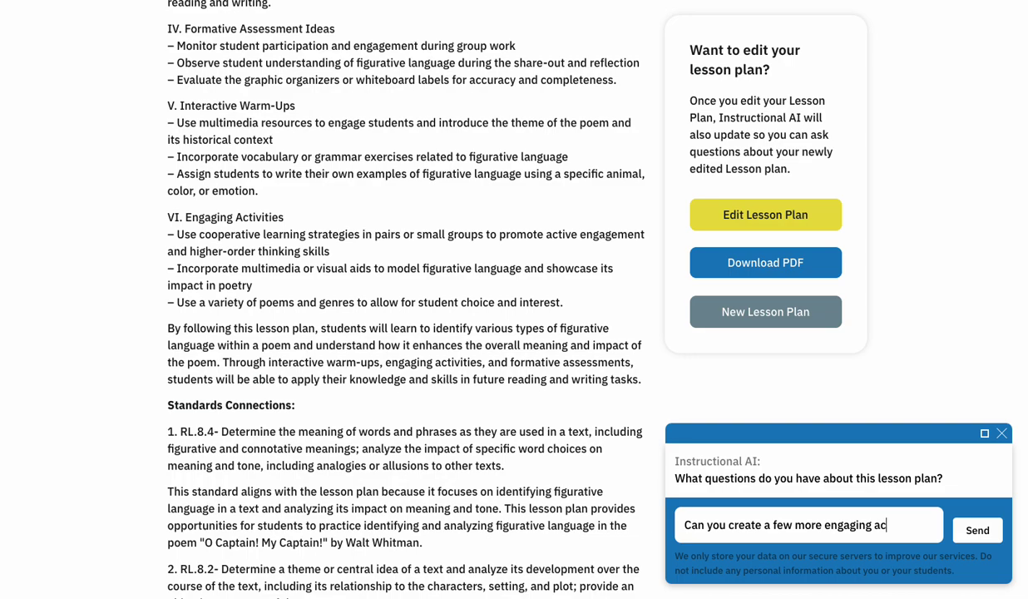
type("tivities for this ")
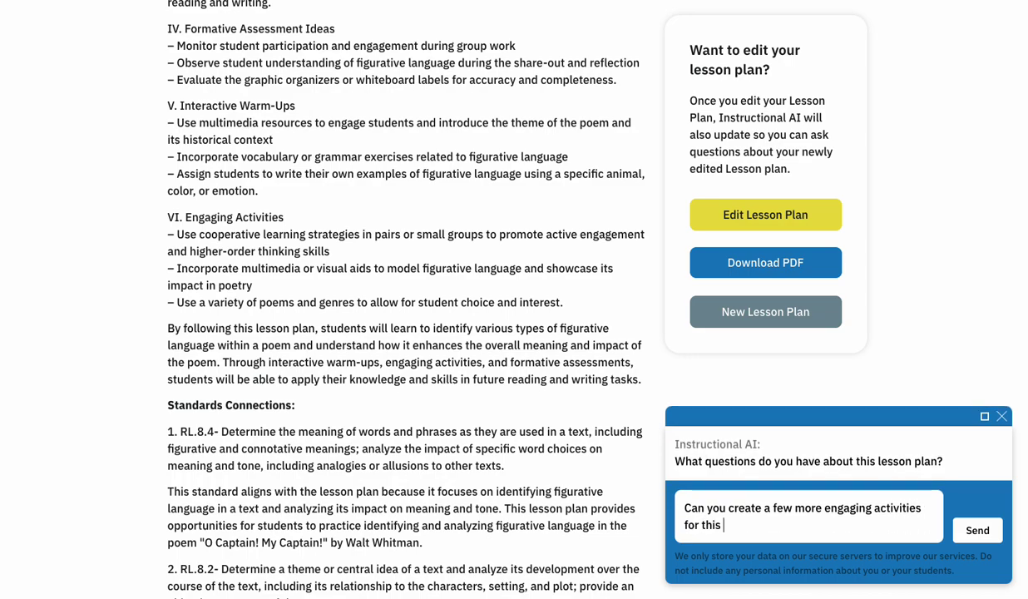
type("lesson plan?")
key("Return")
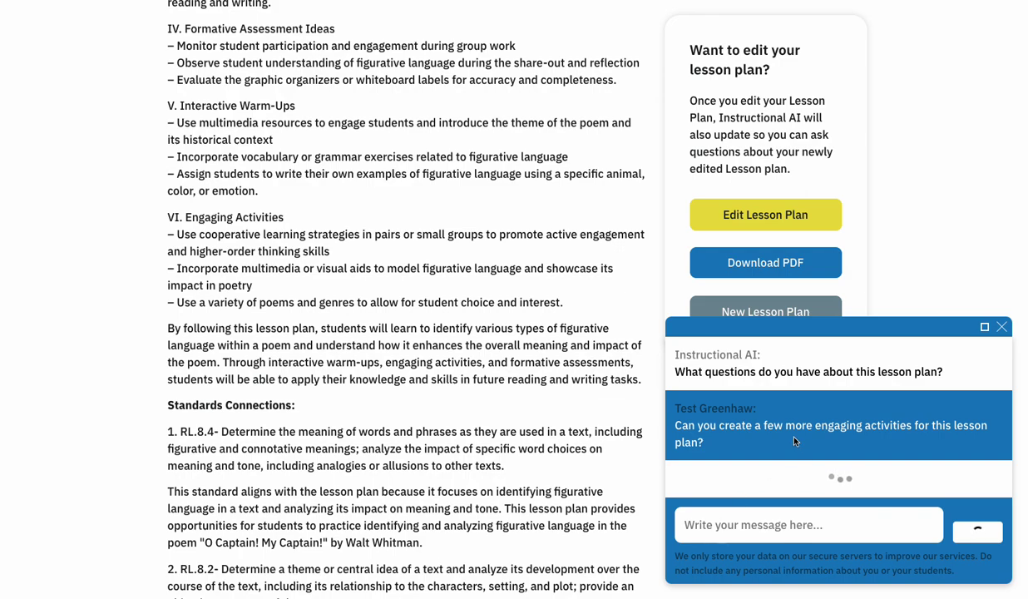
left_click_drag(675, 408, 753, 408)
left_click(703, 408)
Read through the AI's four suggested activities, including the Pop-Up Museum, and its closing question
scroll(742, 445, "up", 3)
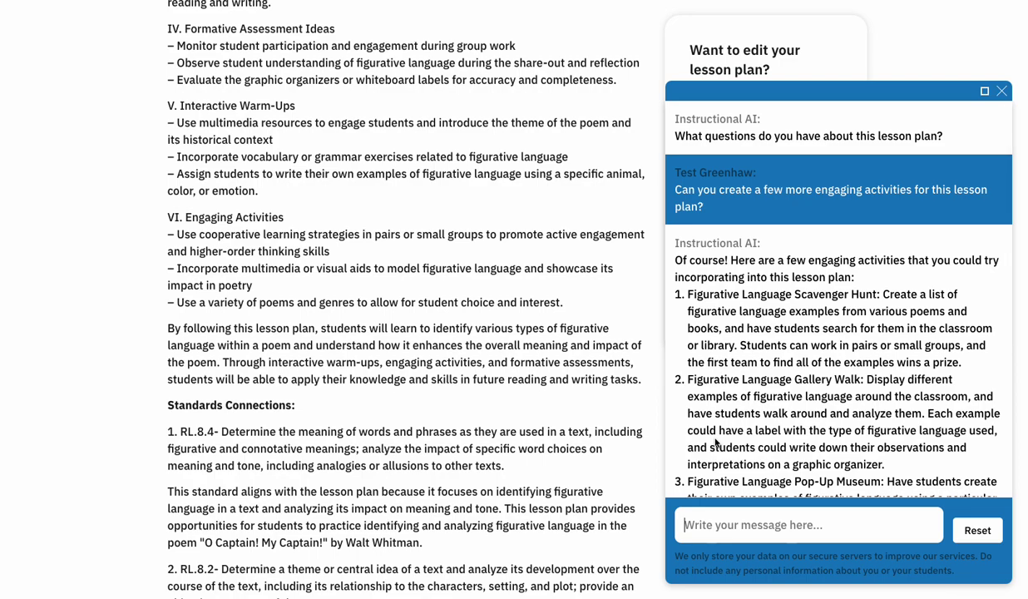
scroll(715, 442, "down", 2)
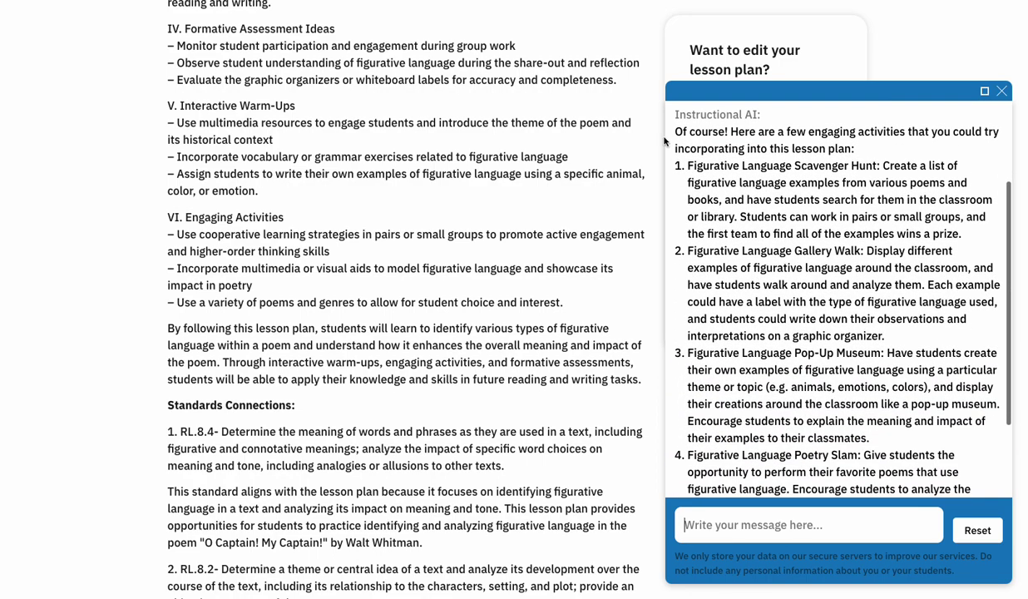
scroll(746, 171, "down", 2)
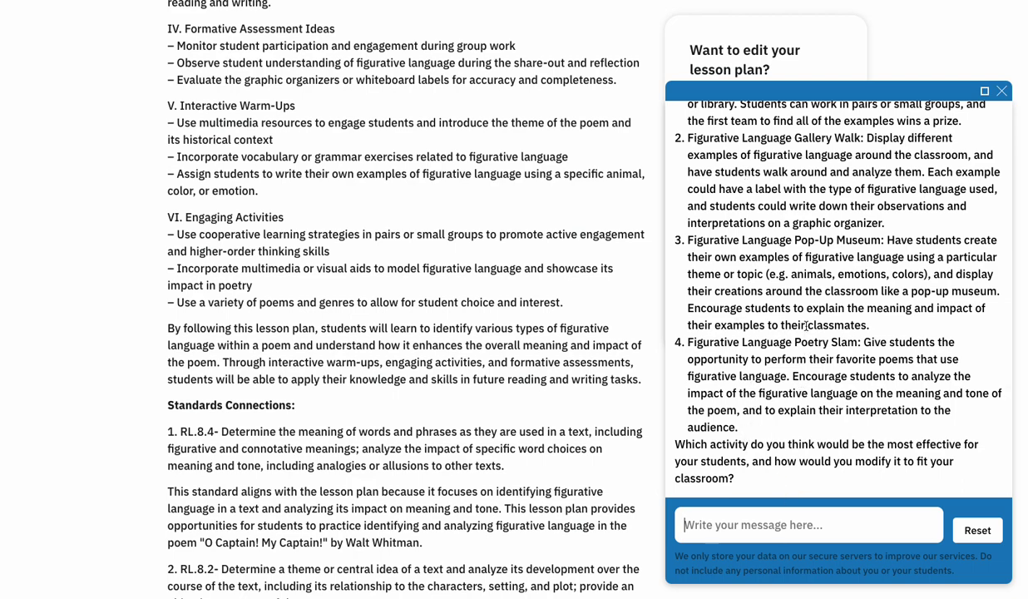
scroll(832, 245, "up", 1)
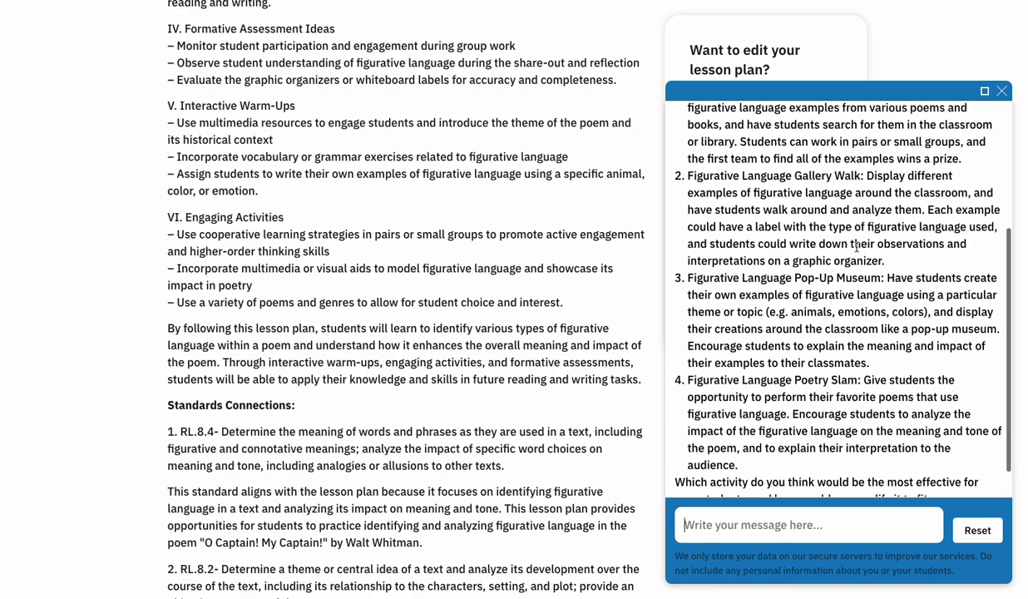
scroll(856, 247, "up", 1)
scroll(781, 217, "up", 1)
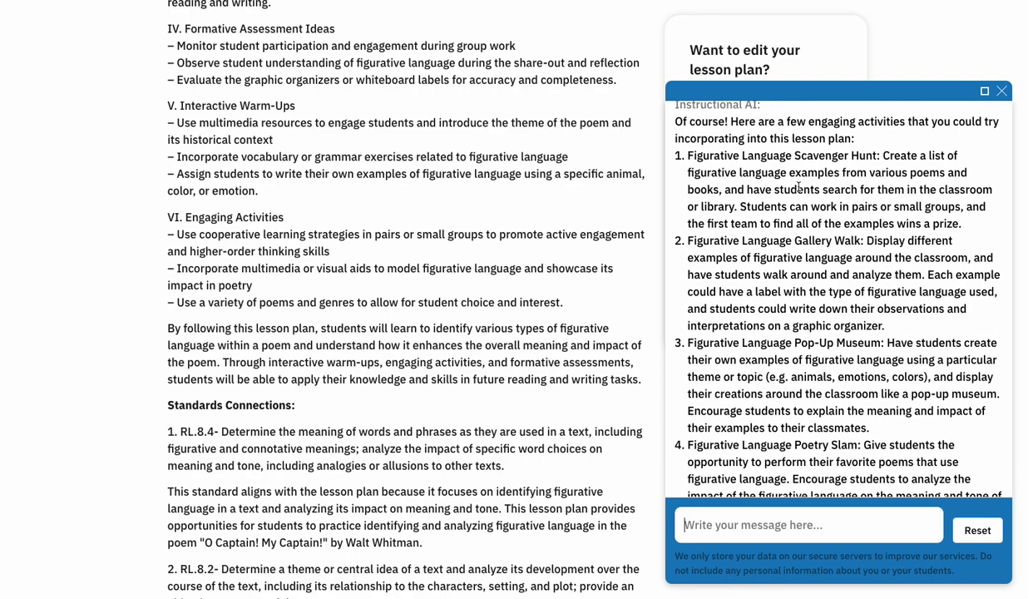
scroll(798, 188, "down", 3)
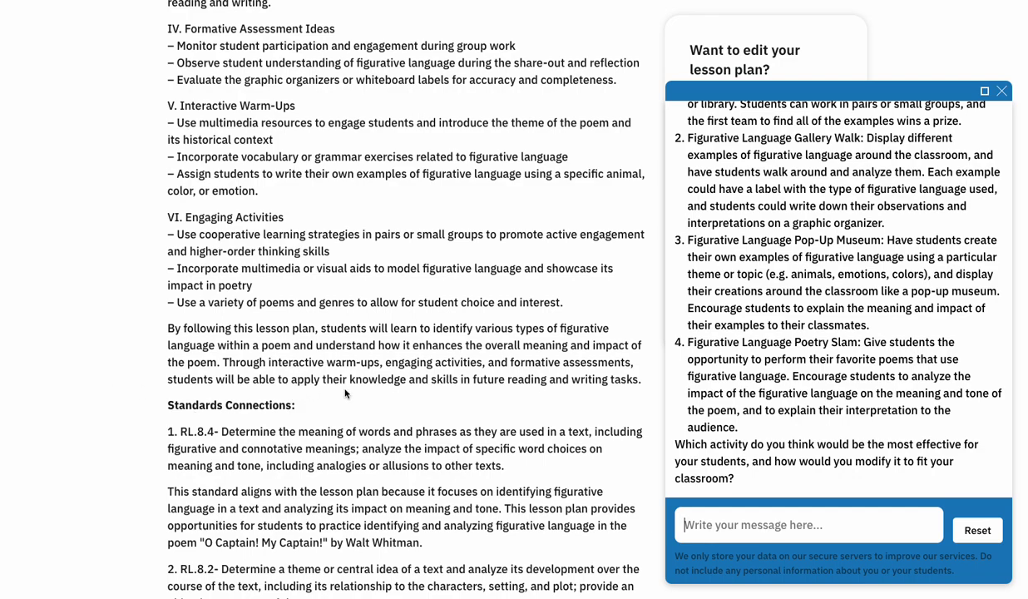
left_click_drag(735, 479, 671, 453)
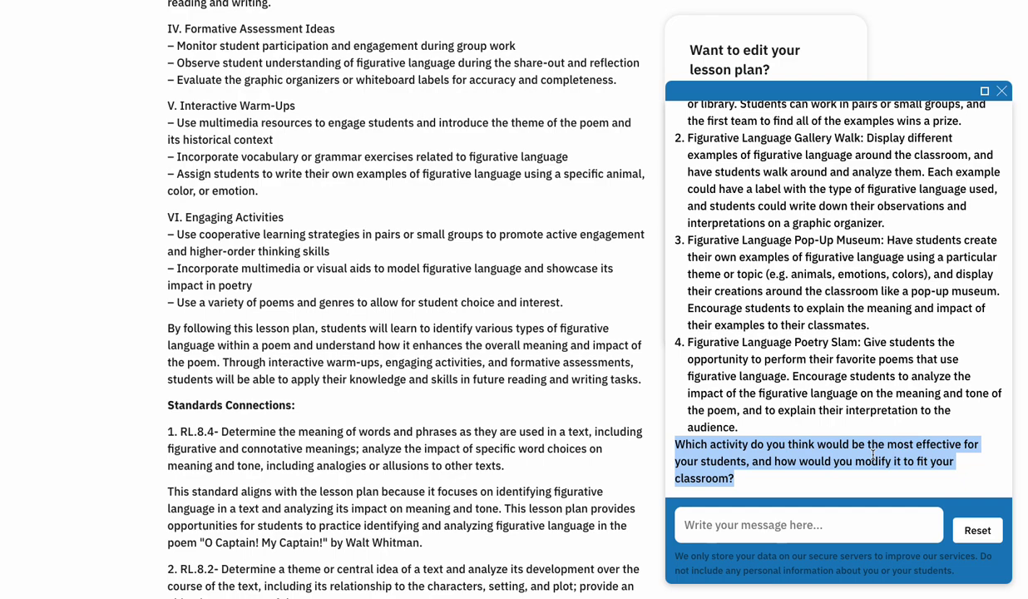
scroll(812, 377, "up", 1)
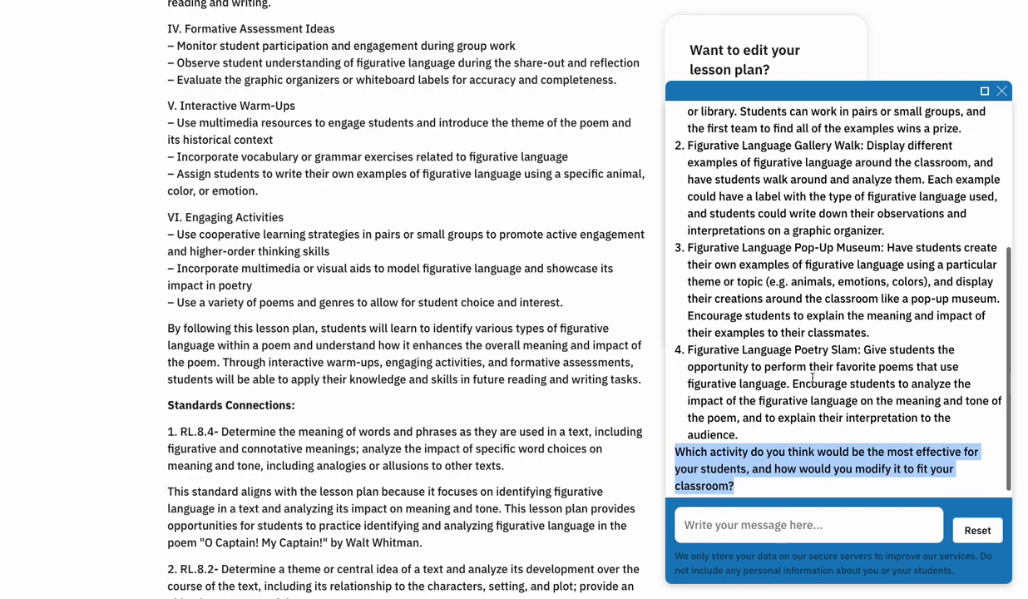
scroll(813, 377, "down", 1)
scroll(813, 376, "up", 1)
scroll(813, 376, "up", 3)
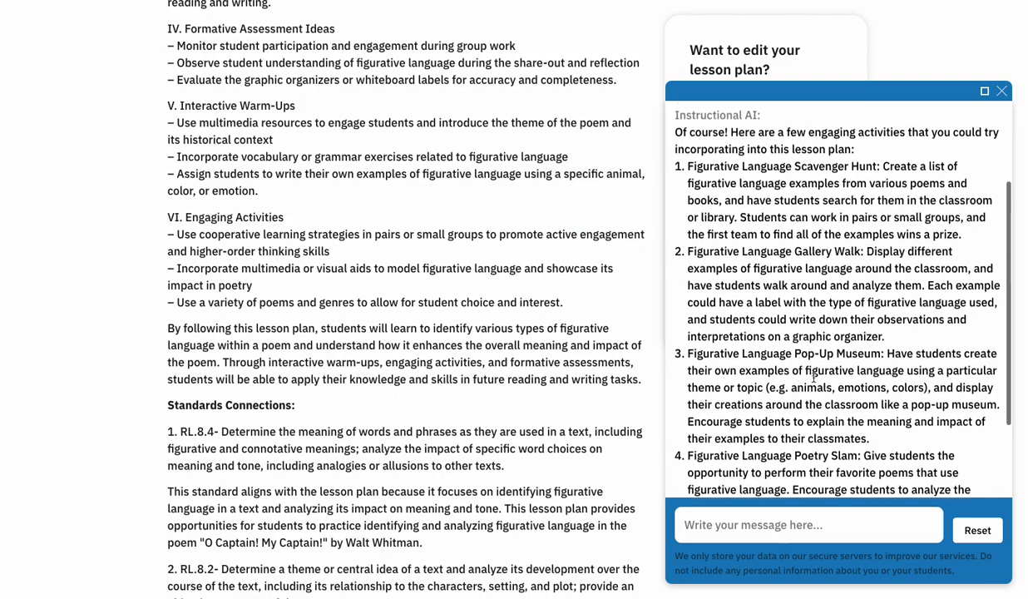
scroll(845, 364, "down", 3)
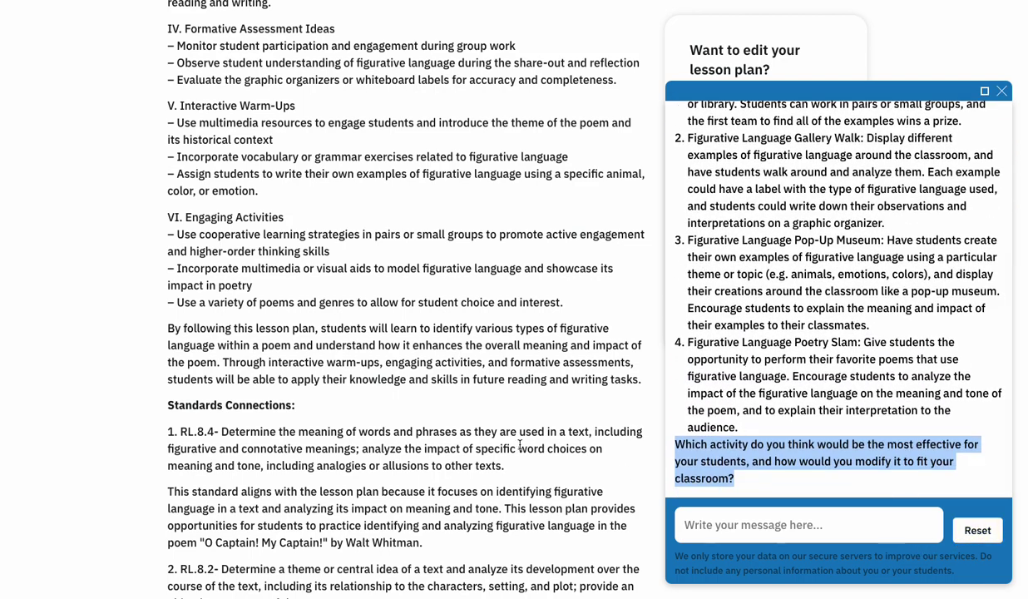
scroll(519, 446, "up", 10)
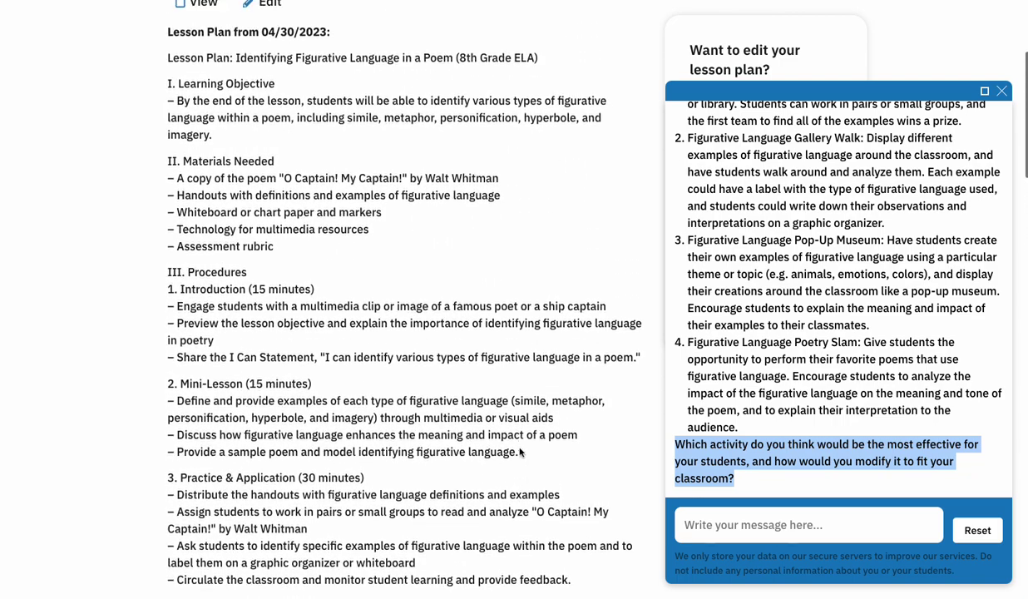
Paste the AI's four activities on a new line after the last Engaging Activities bullet and save
scroll(521, 450, "up", 3)
left_click_drag(758, 432, 681, 298)
key("ctrl+c")
left_click(261, 191)
scroll(249, 441, "down", 3)
scroll(157, 446, "down", 3)
scroll(358, 465, "down", 4)
scroll(358, 465, "down", 5)
left_click(539, 387)
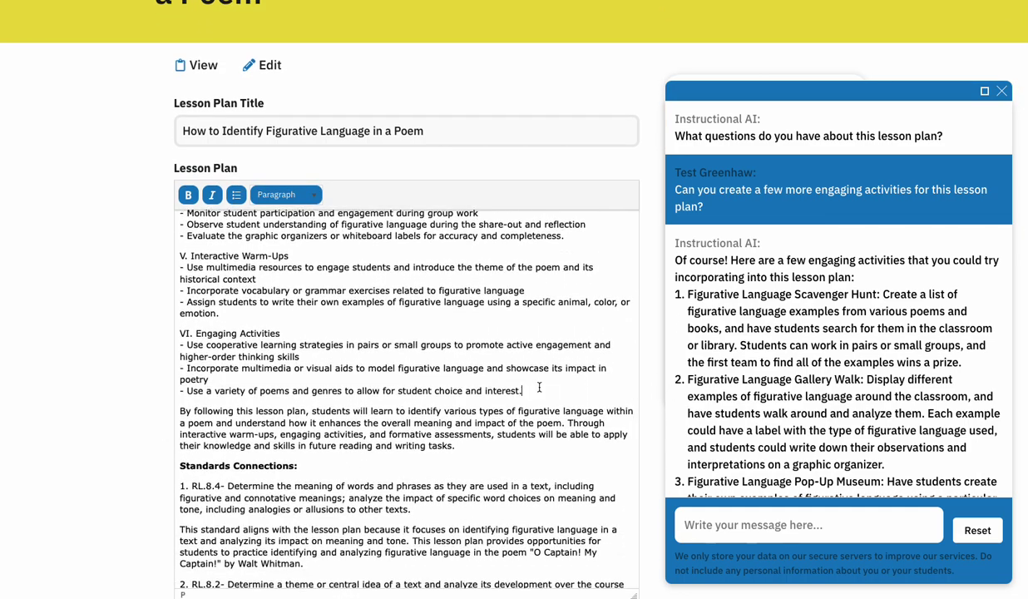
key("Return")
key("ctrl+v")
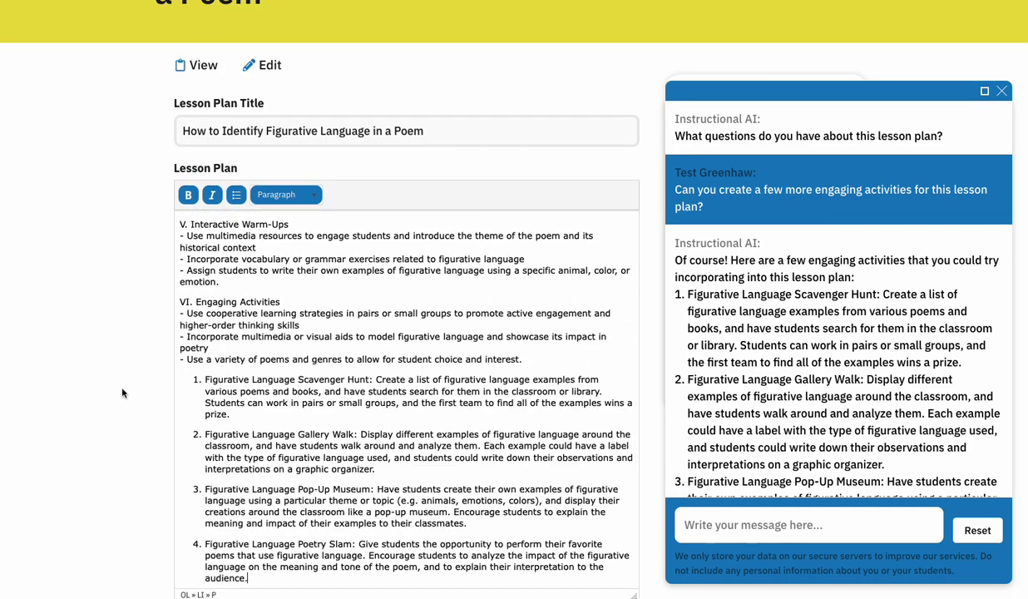
scroll(122, 393, "down", 3)
left_click(336, 507)
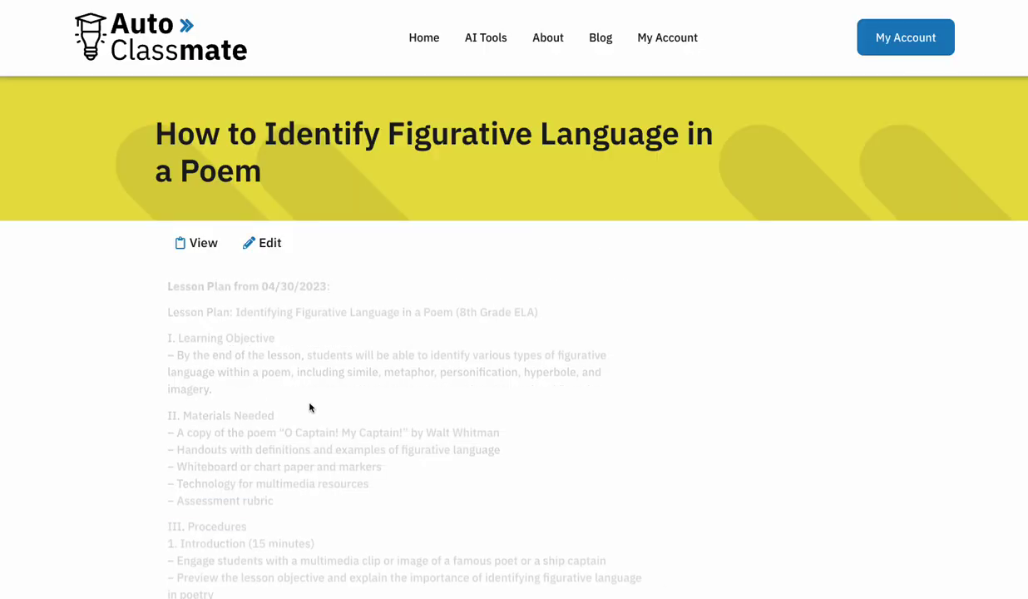
Highlight the four new activities, open and close the AI chat, and reopen the plan for editing
scroll(315, 306, "down", 2)
scroll(315, 306, "down", 10)
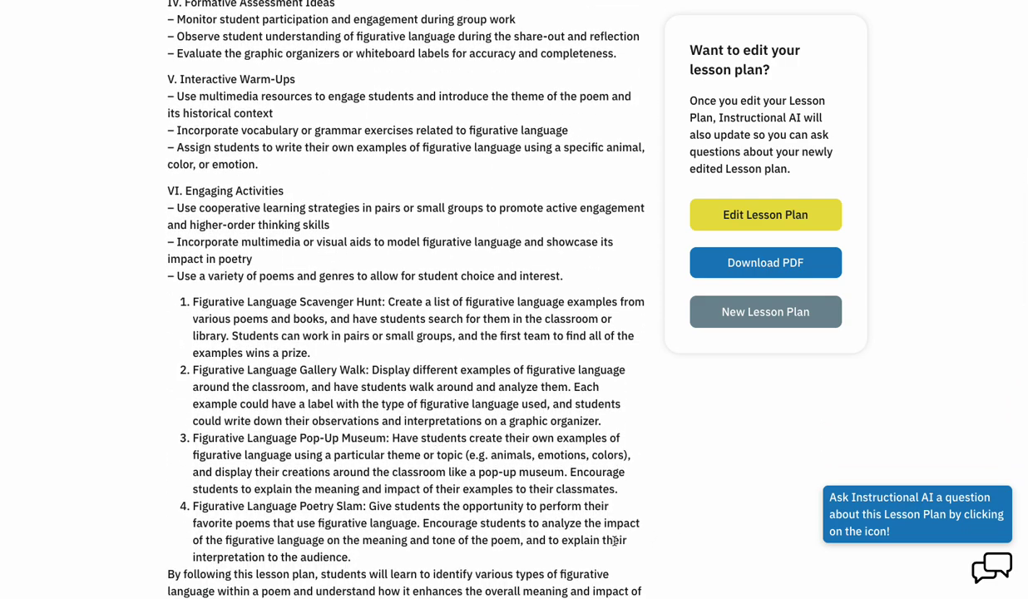
left_click_drag(373, 560, 194, 301)
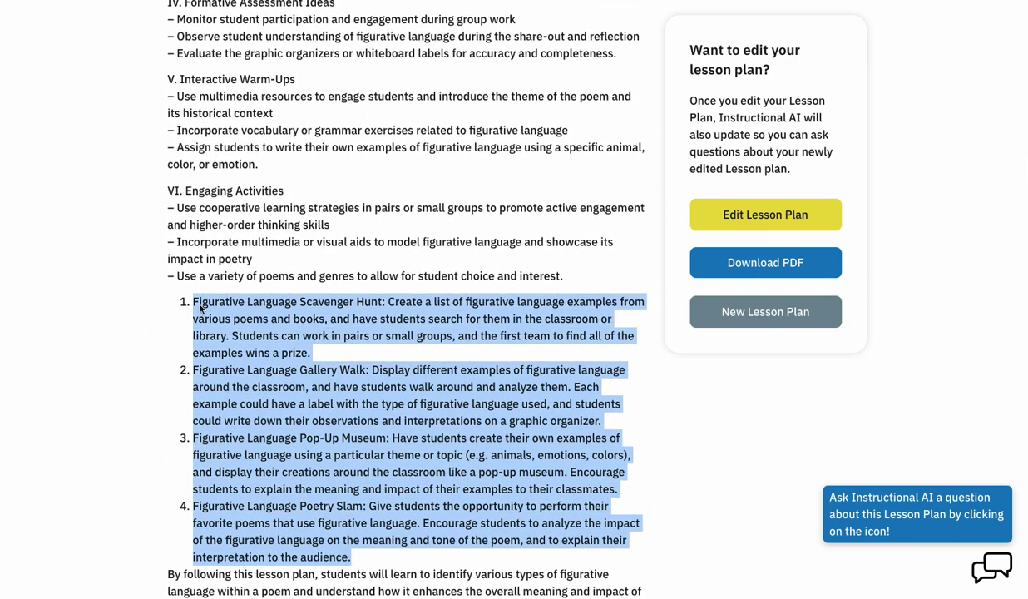
left_click(997, 581)
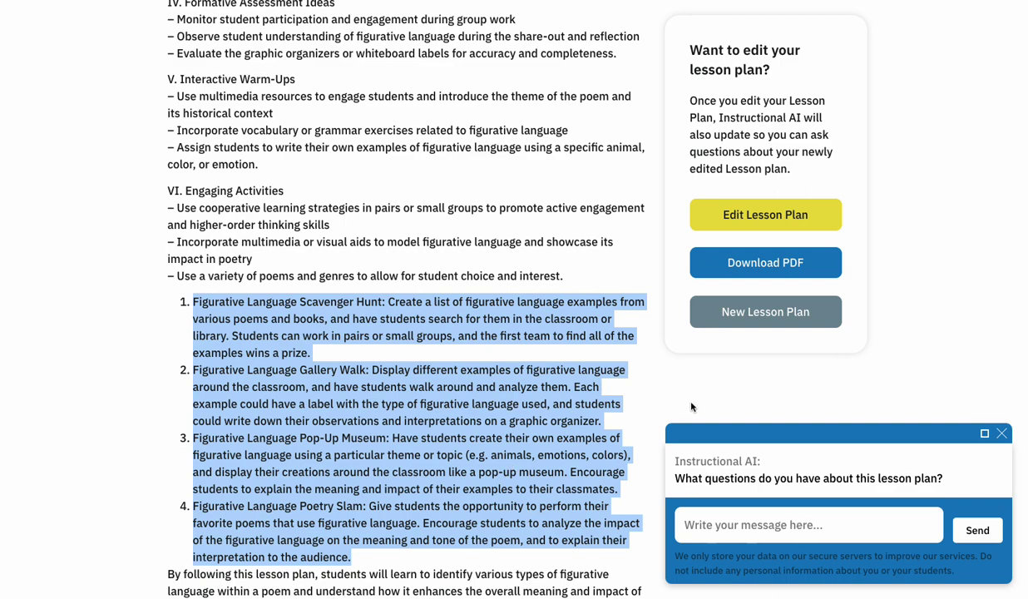
left_click(424, 482)
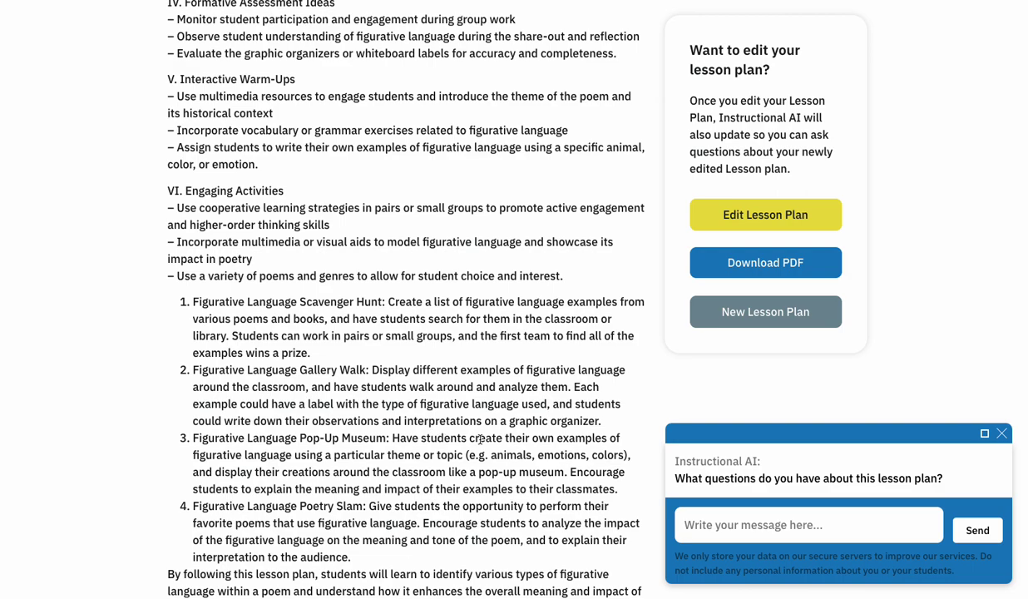
scroll(480, 439, "up", 1)
left_click(1001, 432)
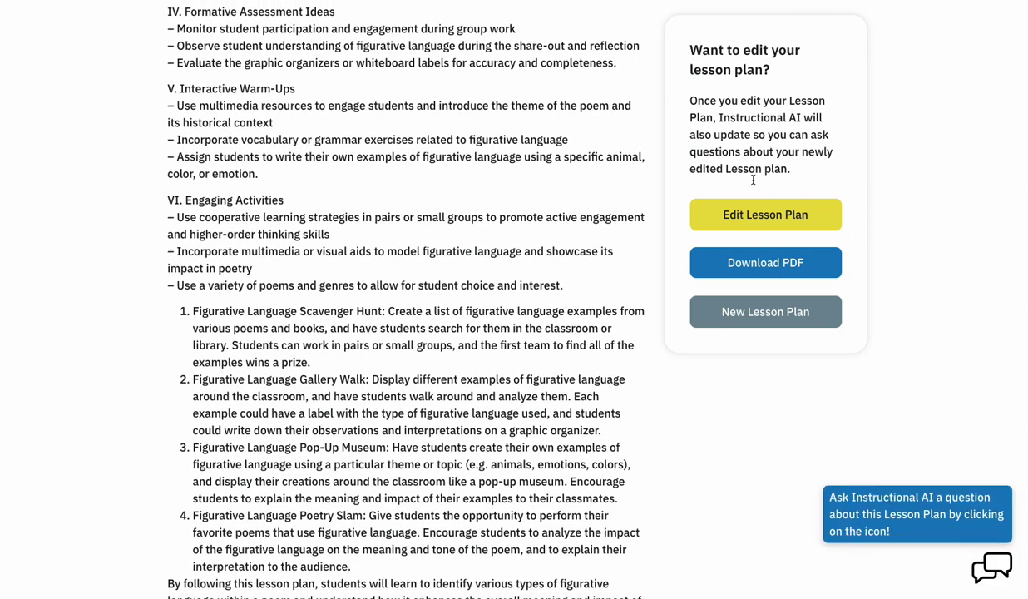
left_click(732, 214)
scroll(737, 312, "down", 2)
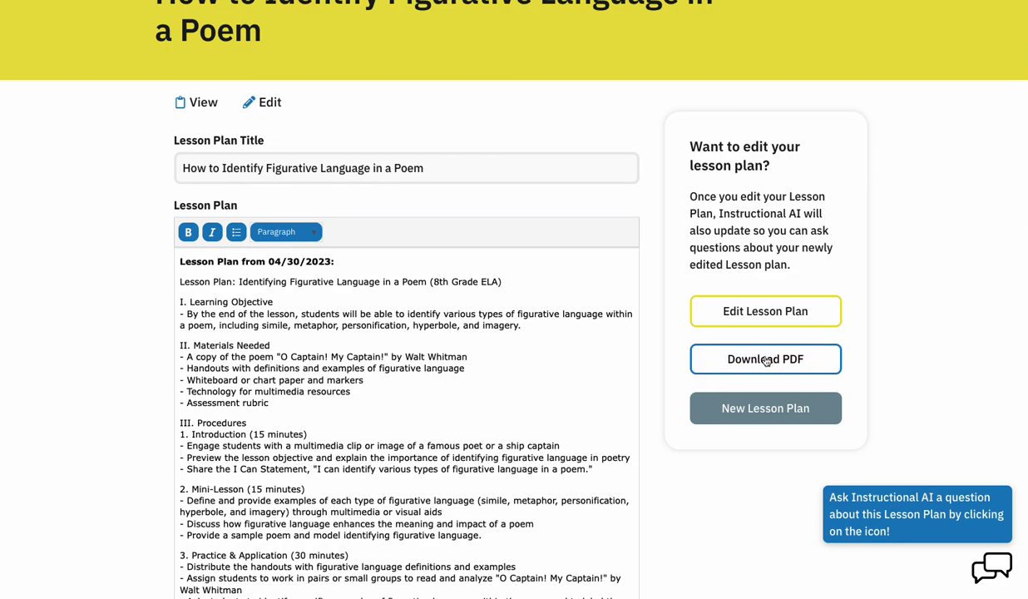
Switch back to View mode, then reopen 'How to Identify Figurative Language in a Poem' from My Account
left_click(197, 102)
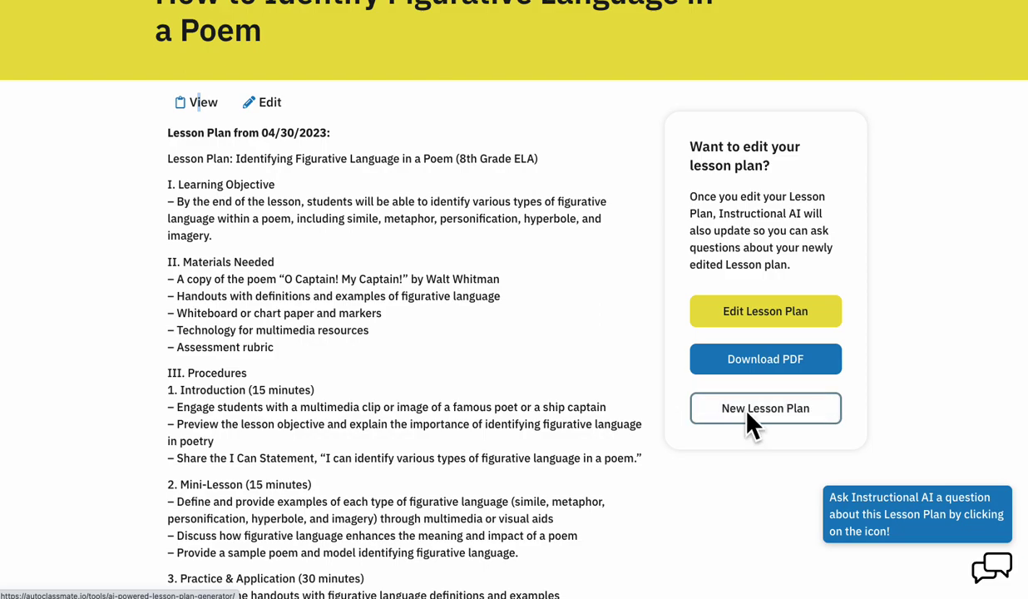
scroll(735, 416, "up", 1)
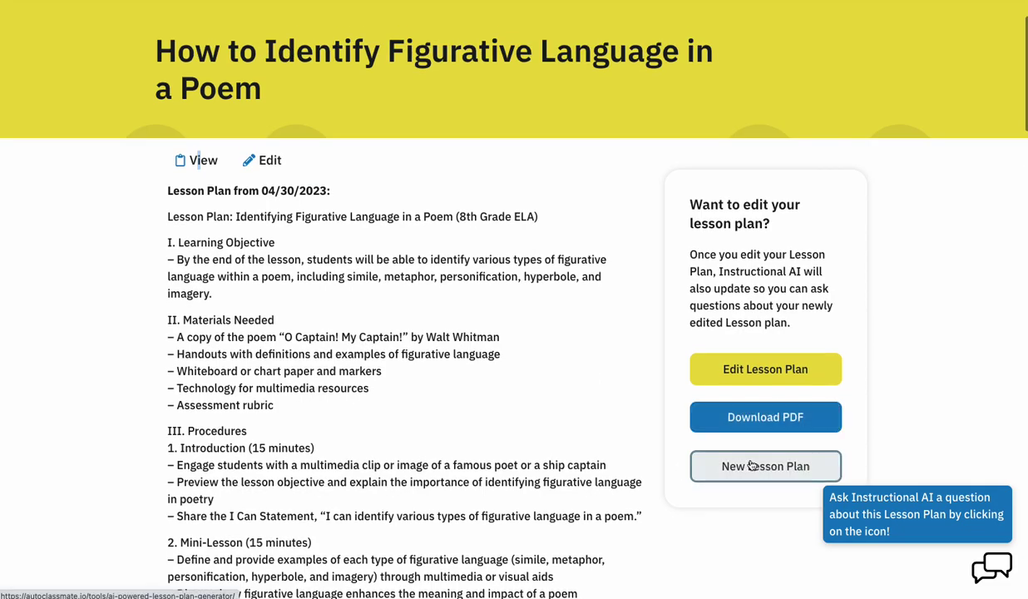
scroll(576, 457, "up", 1)
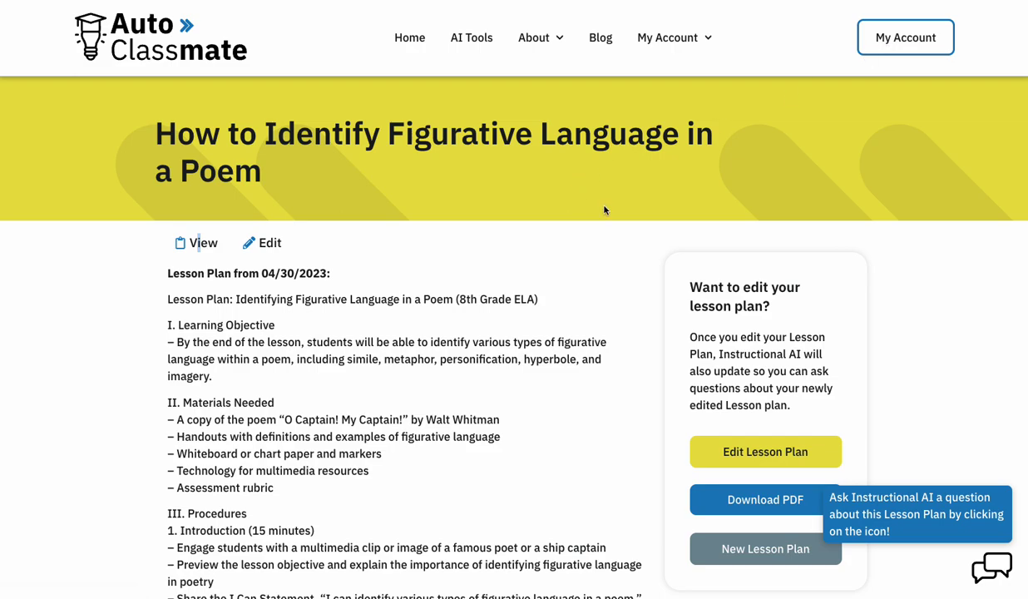
scroll(396, 254, "down", 1)
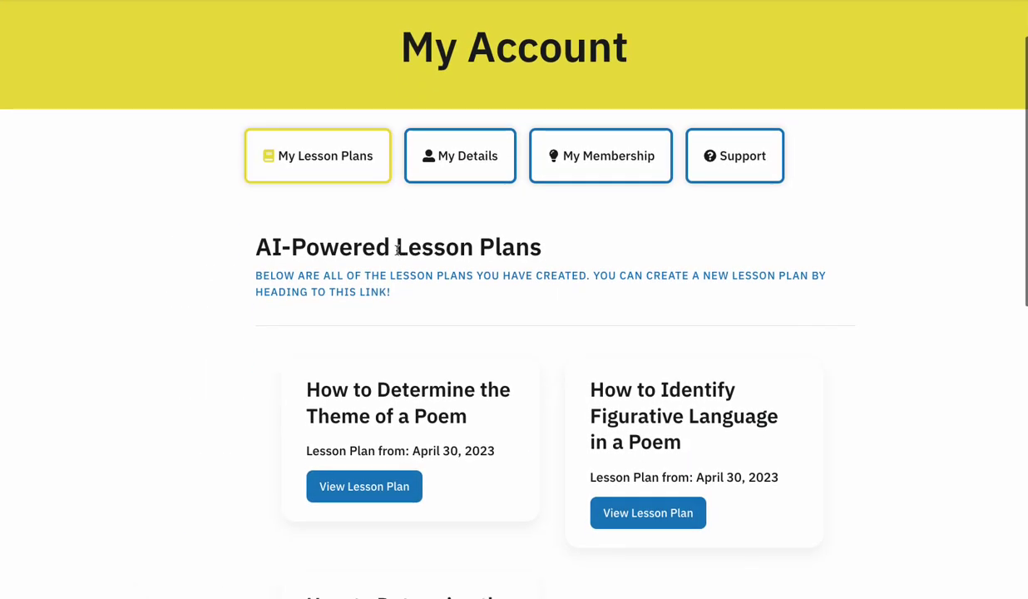
scroll(402, 252, "down", 1)
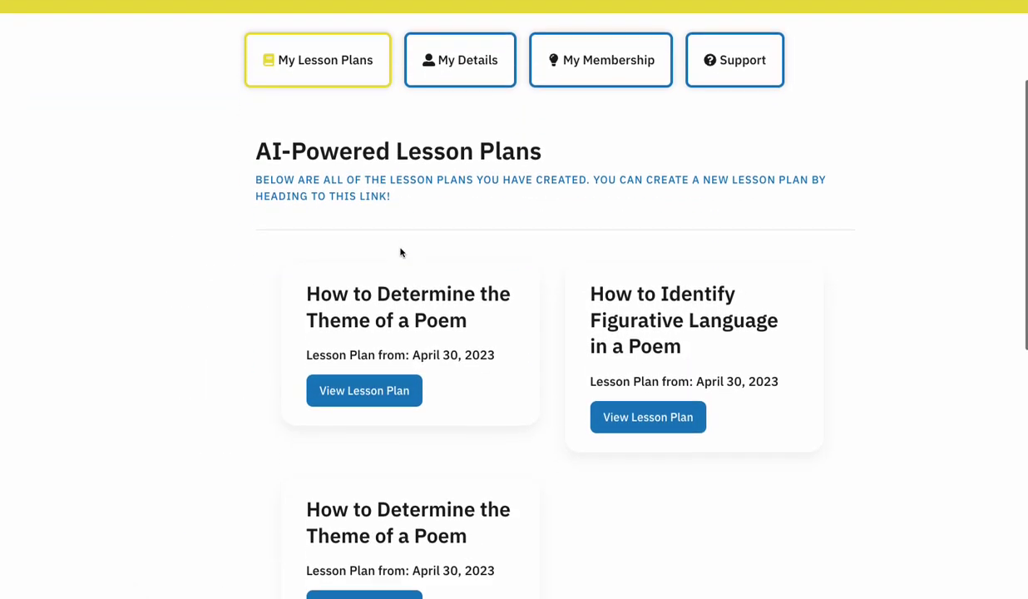
left_click(652, 420)
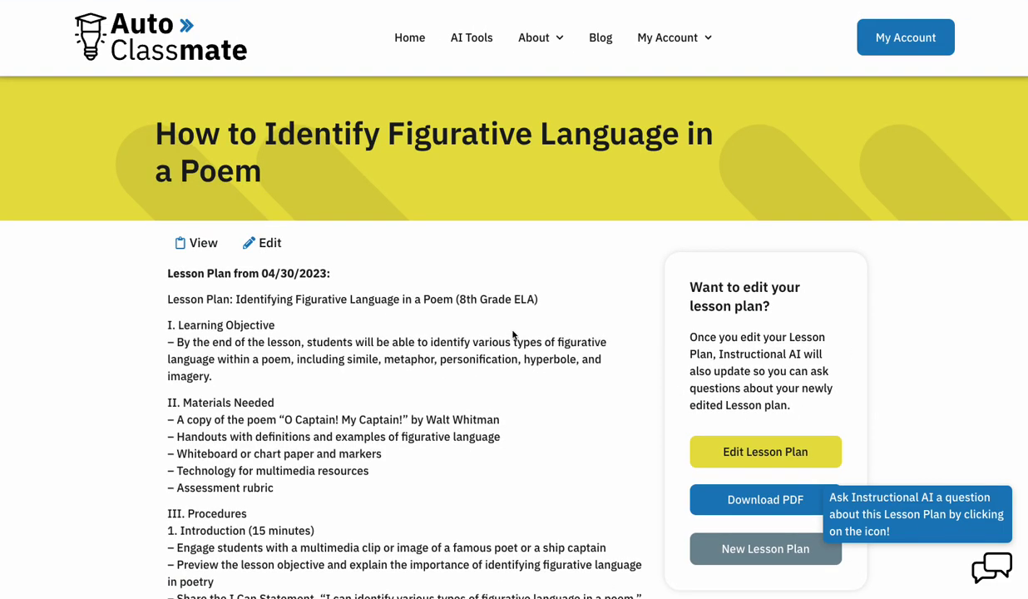
scroll(510, 333, "down", 2)
scroll(158, 286, "up", 1)
scroll(158, 286, "up", 1)
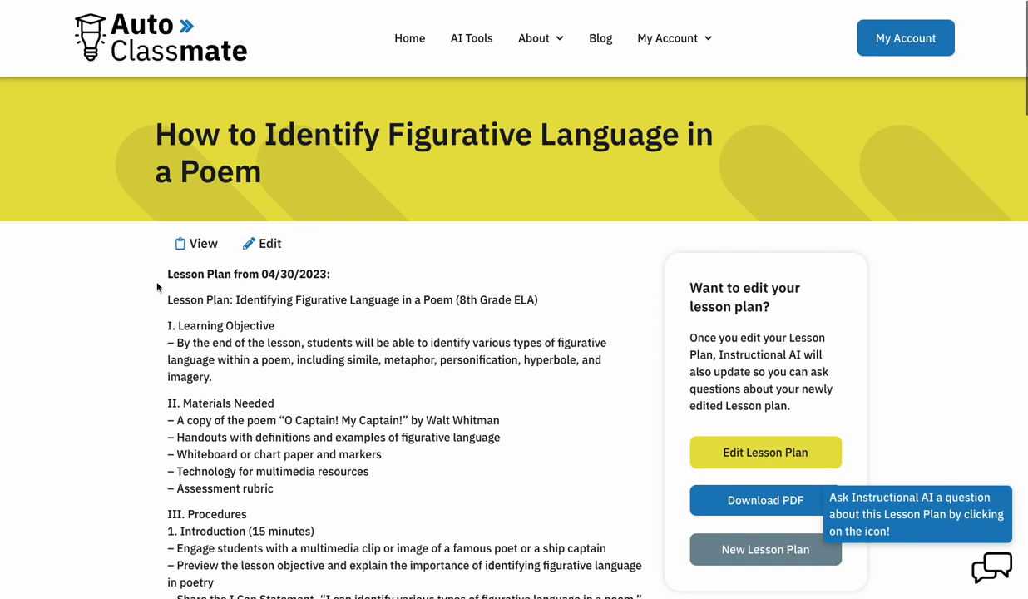
scroll(686, 424, "down", 4)
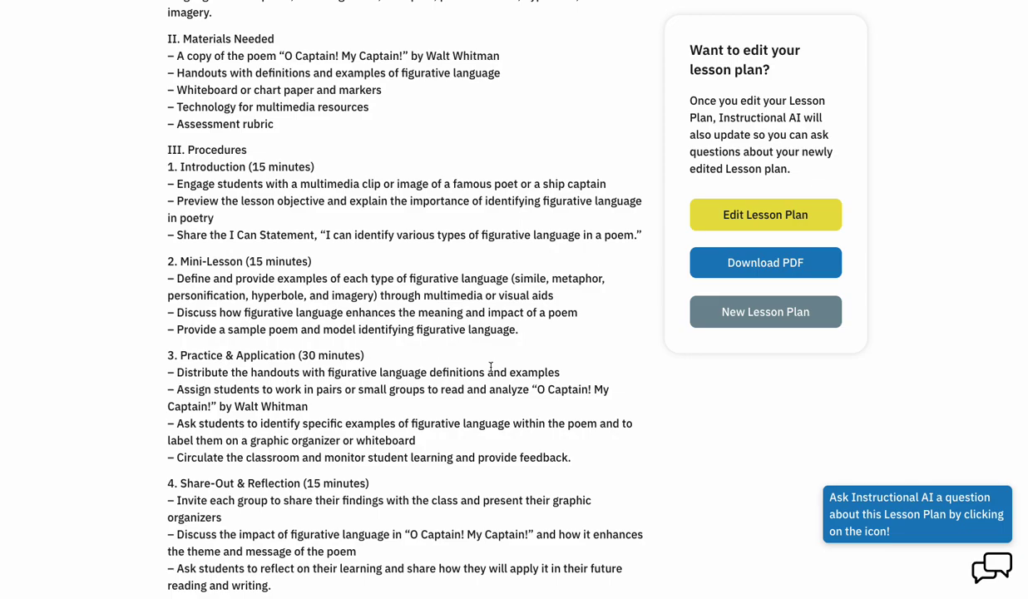
scroll(491, 366, "down", 10)
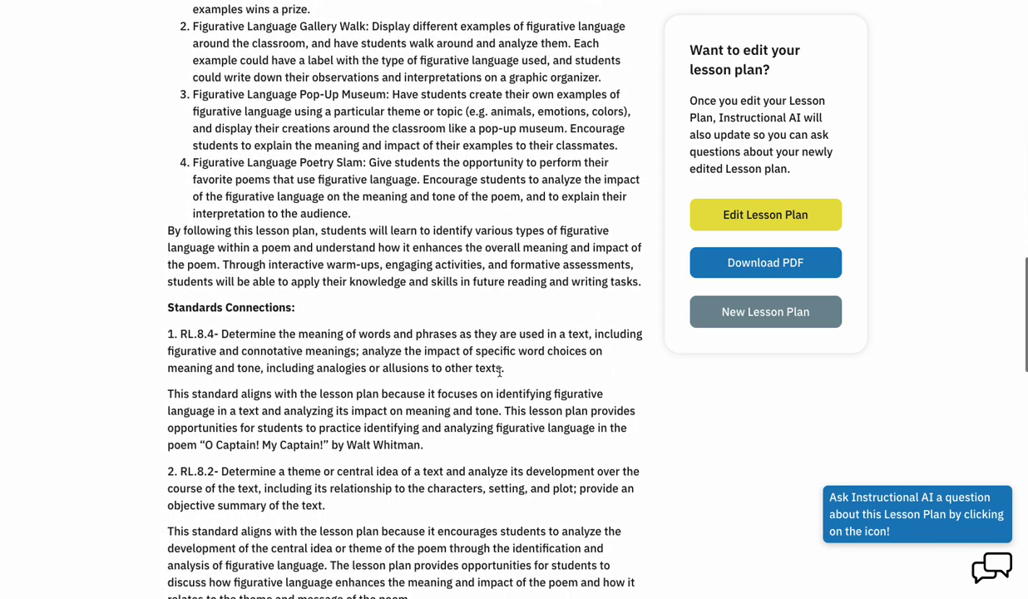
scroll(499, 374, "up", 15)
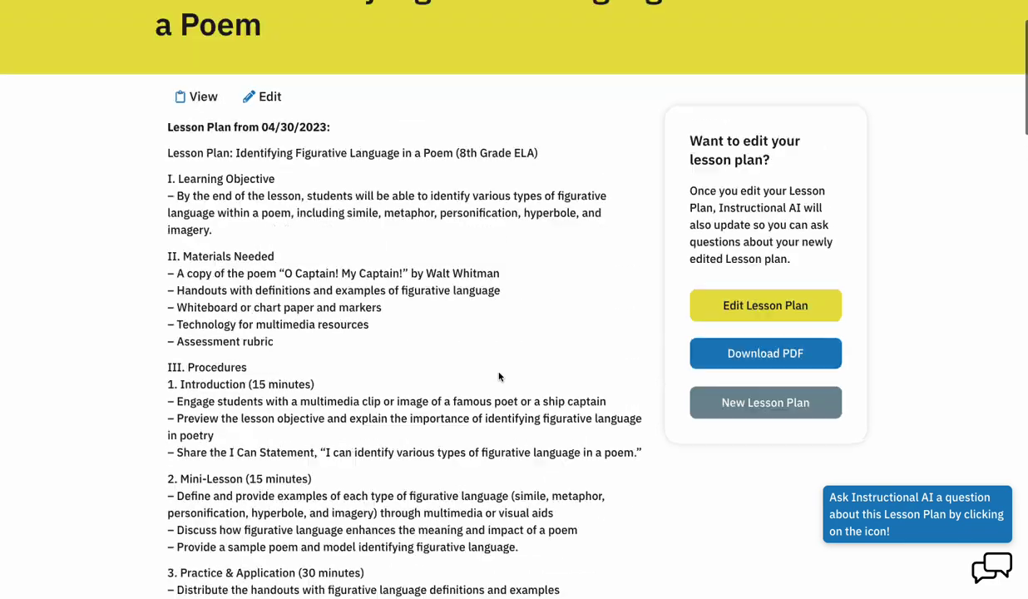
scroll(499, 376, "up", 2)
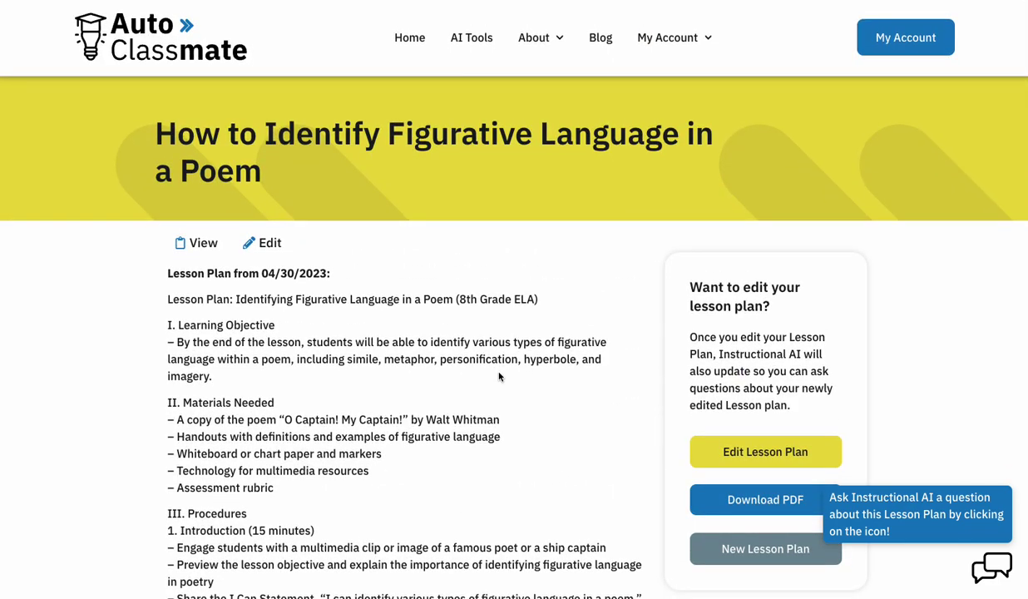